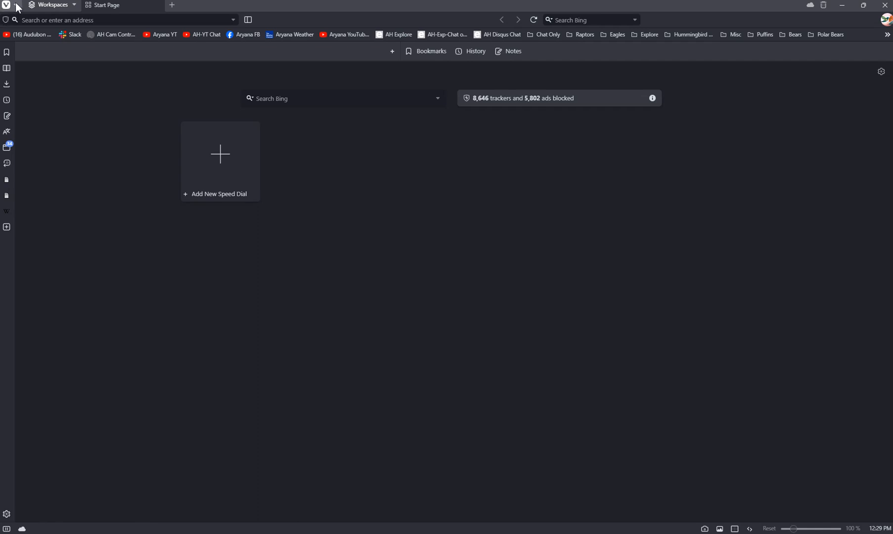
# Check the import options for bringing bookmarks, passwords and history over from Chrome, and close the import dialog
pyautogui.click(18, 7)
pyautogui.moveTo(32, 22)
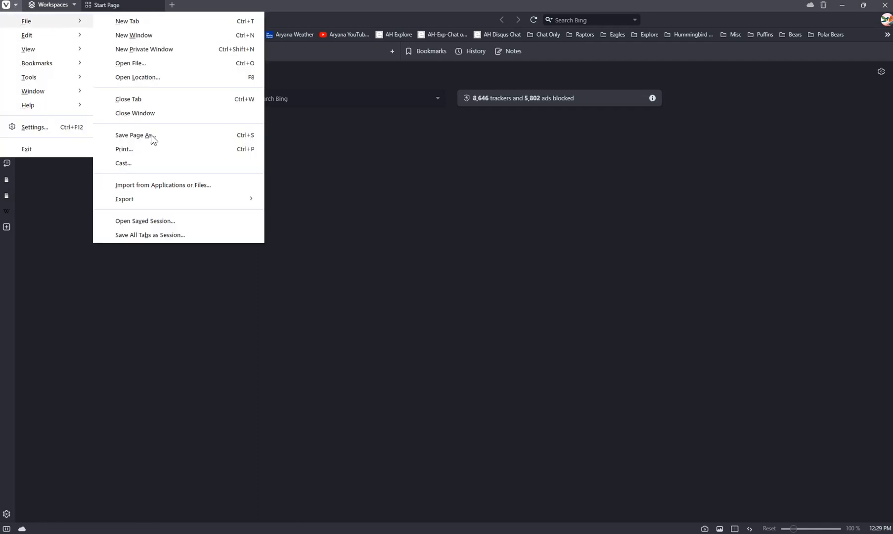
pyautogui.click(137, 184)
pyautogui.click(380, 96)
pyautogui.click(382, 98)
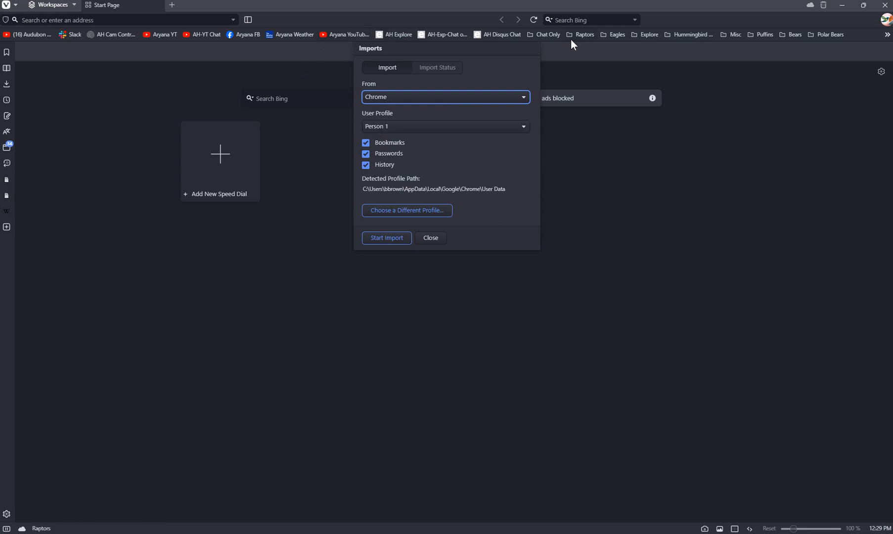
pyautogui.click(427, 237)
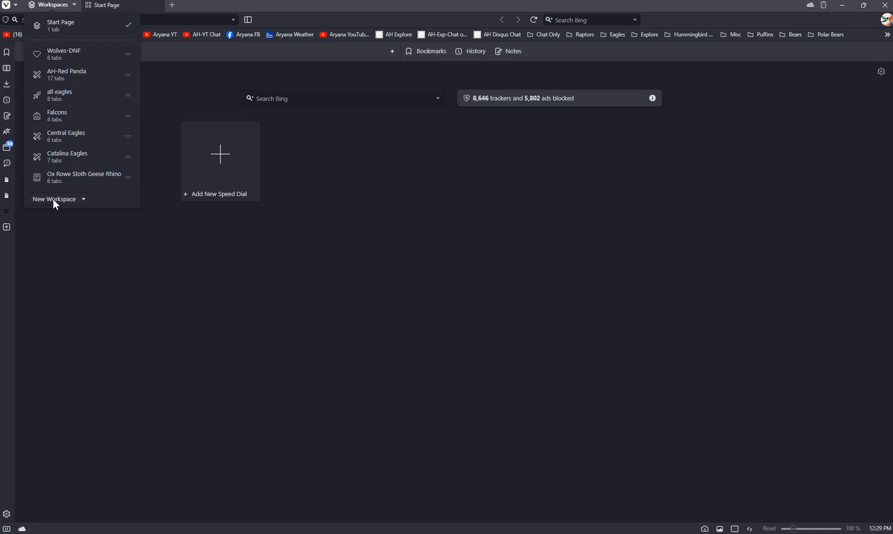
# Create a new workspace named demo
pyautogui.click(54, 199)
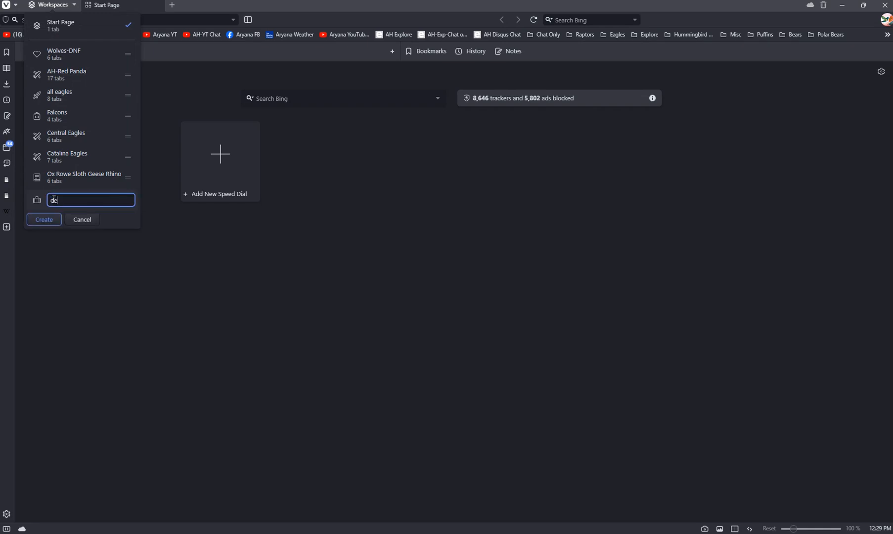
pyautogui.press('Return')
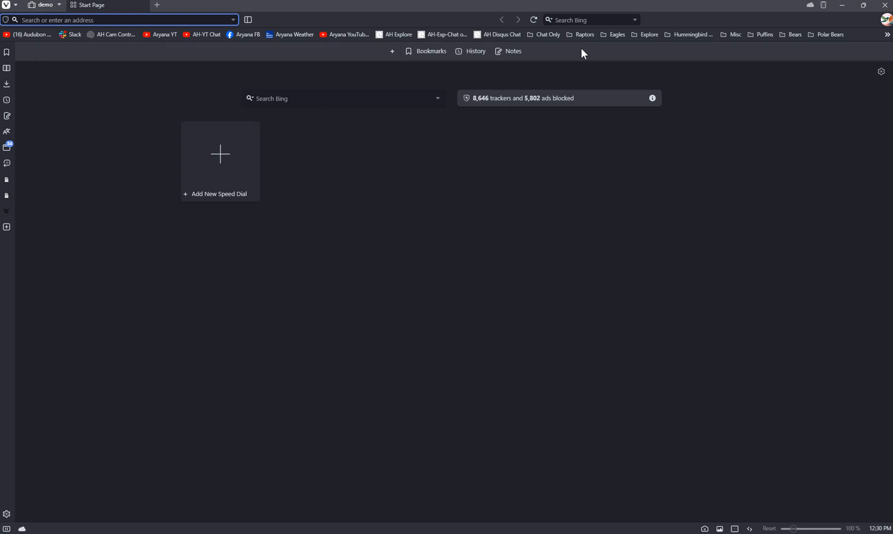
# Open the Eagles bookmarks Decorah Eagles - North Nest, its Chat Only page, Two Harbors Bald Eagle and Fraser Point Bald Eagle Nest 2 in background tabs
pyautogui.click(617, 34)
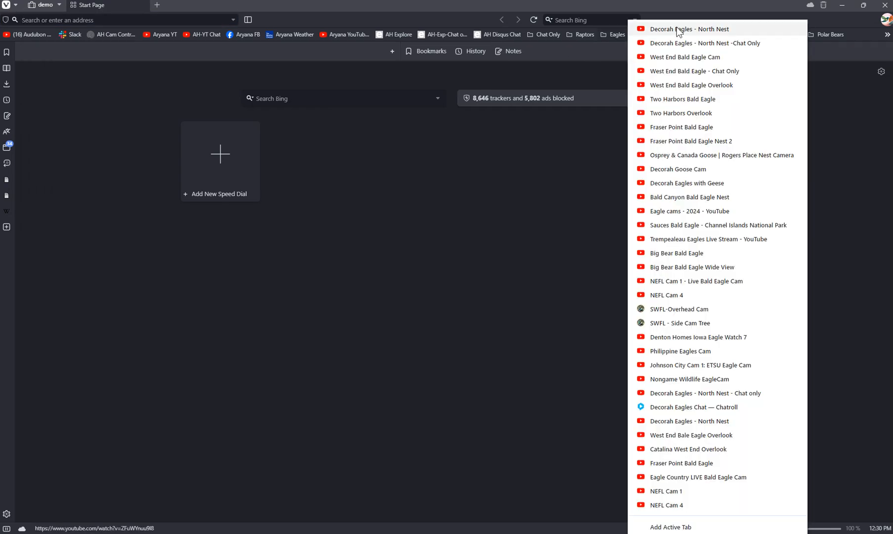
pyautogui.middleClick(676, 30)
pyautogui.middleClick(681, 44)
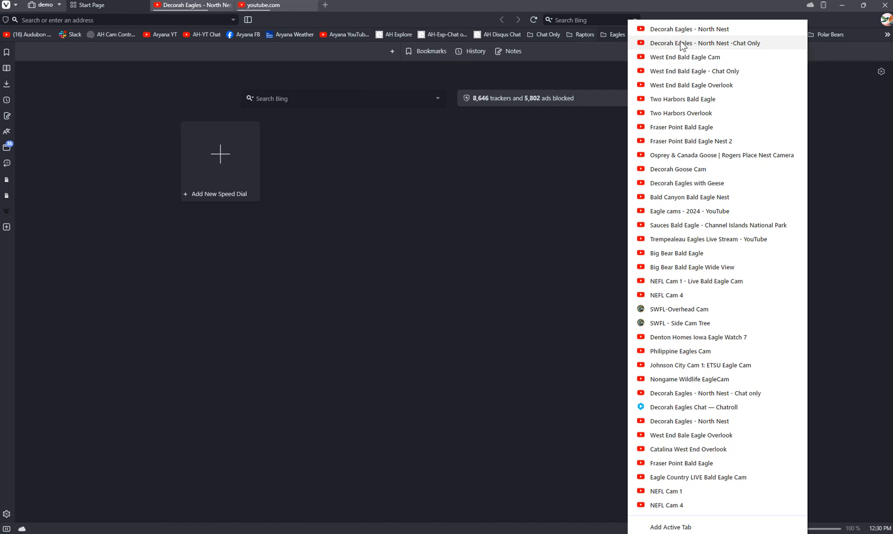
pyautogui.middleClick(671, 99)
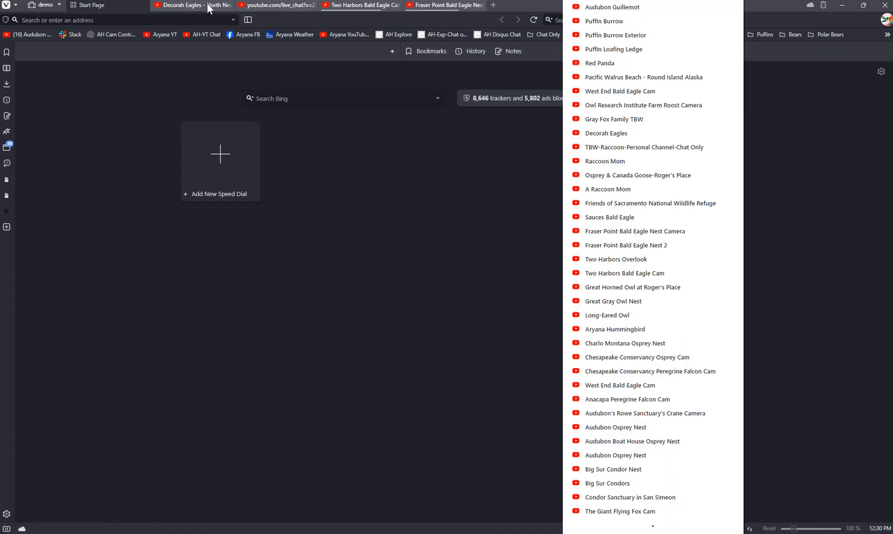
# Visit the Decorah Eagles, live chat, Two Harbors and Fraser Point tabs in turn to load each page
pyautogui.click(208, 4)
pyautogui.click(267, 5)
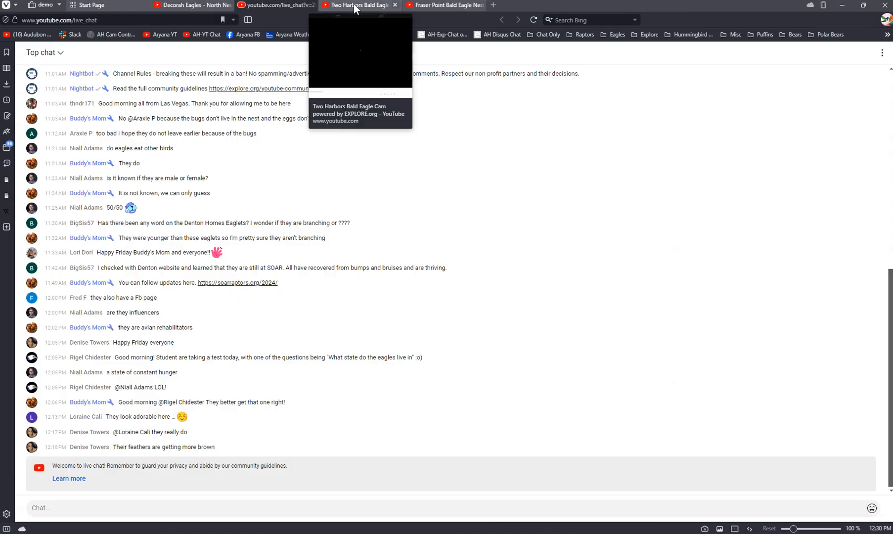
pyautogui.click(354, 5)
pyautogui.click(440, 5)
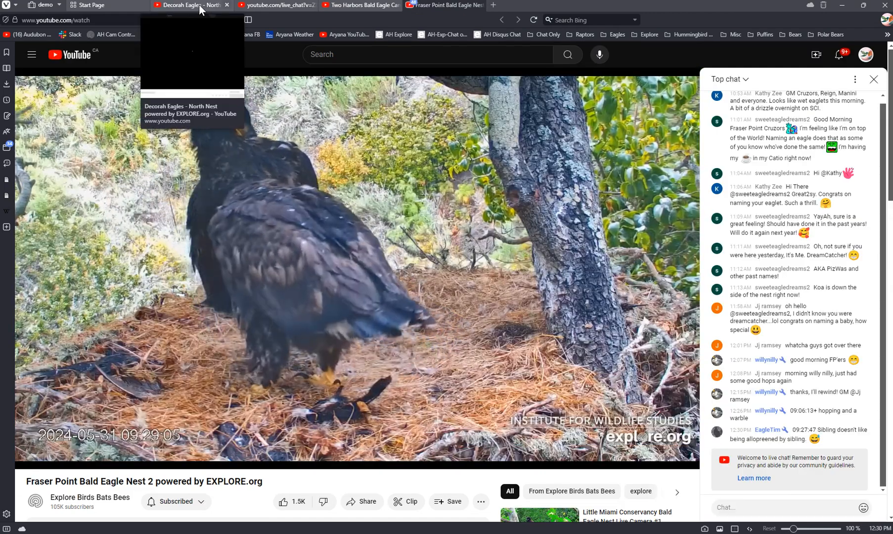
# Select all four YouTube tabs and tile them together in one view
pyautogui.keyDown('ctrl'); pyautogui.click(183, 4); pyautogui.keyUp('ctrl')
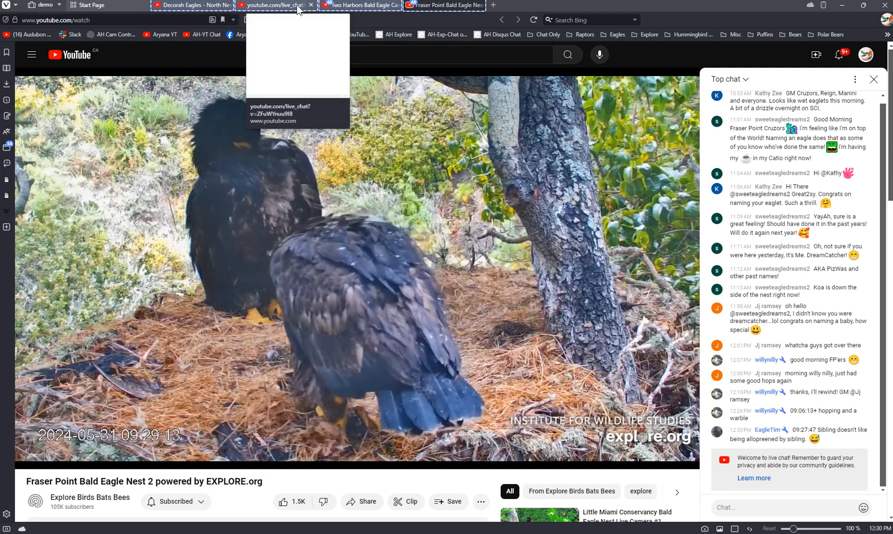
pyautogui.rightClick(279, 8)
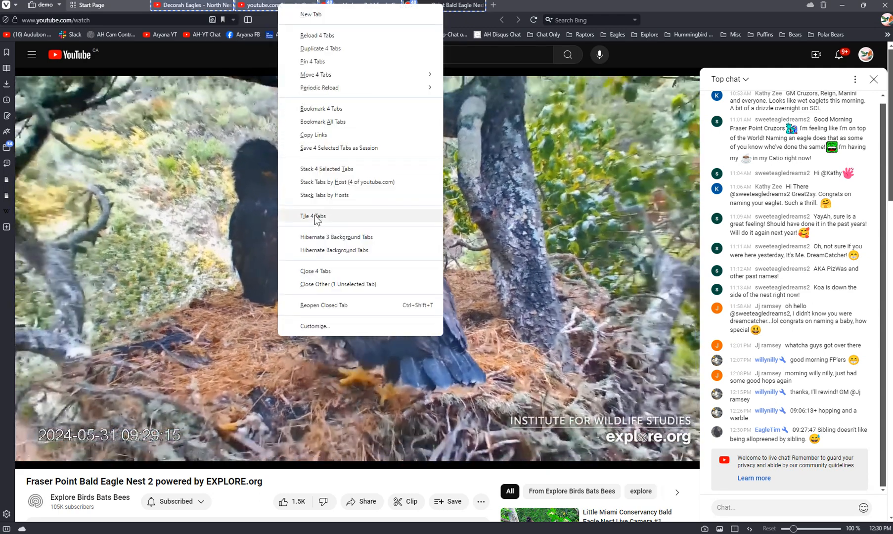
pyautogui.click(315, 216)
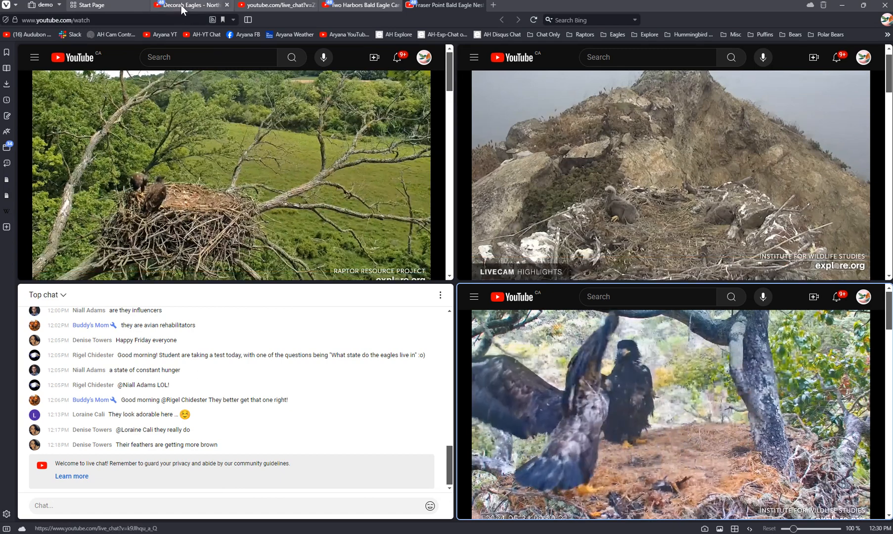
# Reorder the tiled tabs by moving the Decorah Eagles tab and its live chat tab after the Fraser Point tab
pyautogui.click(181, 5)
pyautogui.keyDown('ctrl'); pyautogui.click(263, 7); pyautogui.keyUp('ctrl')
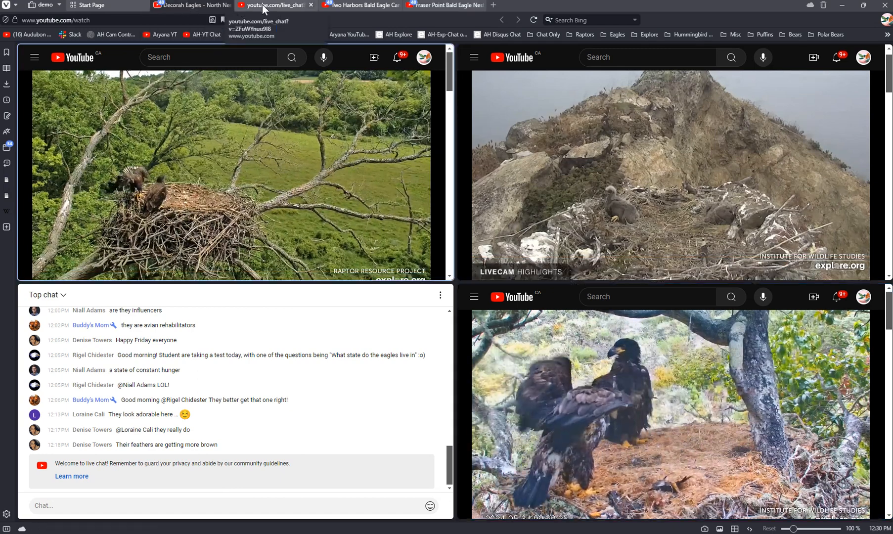
pyautogui.click(262, 7)
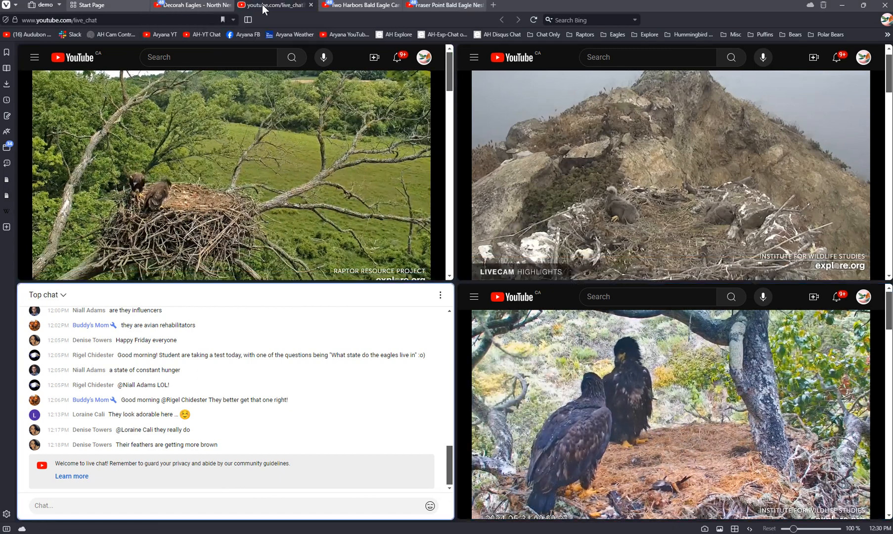
pyautogui.moveTo(262, 7); pyautogui.dragTo(427, 4)
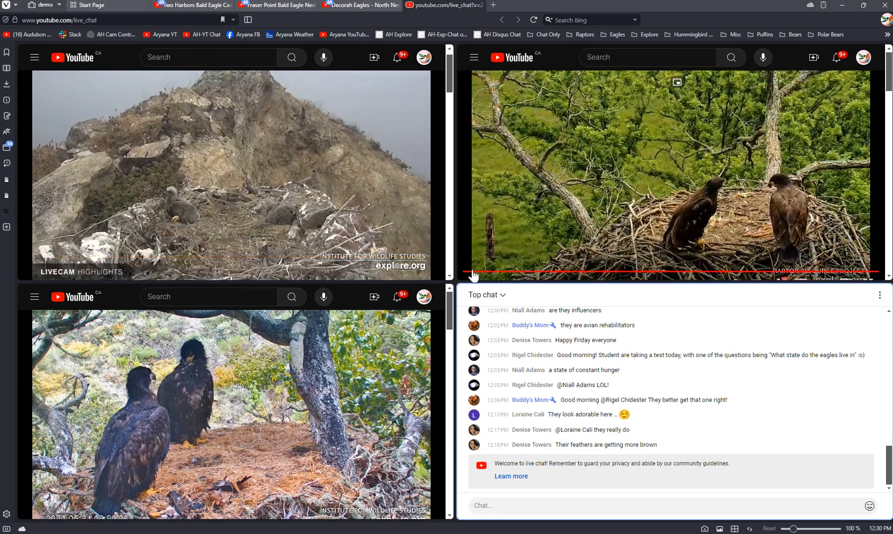
# Pause the Decorah Eagles video, switch its player out of theater mode and enlarge the chat tile below it
pyautogui.click(709, 200)
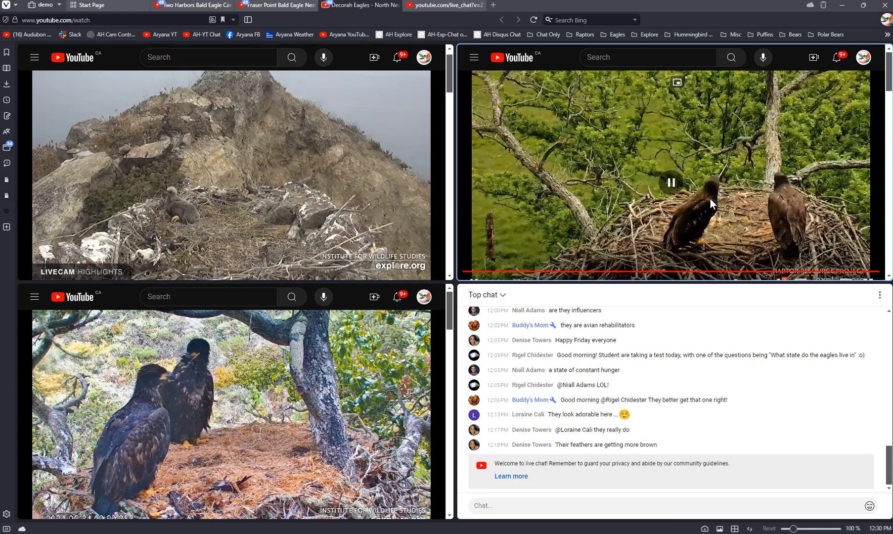
pyautogui.scroll(-1, 890, 106)
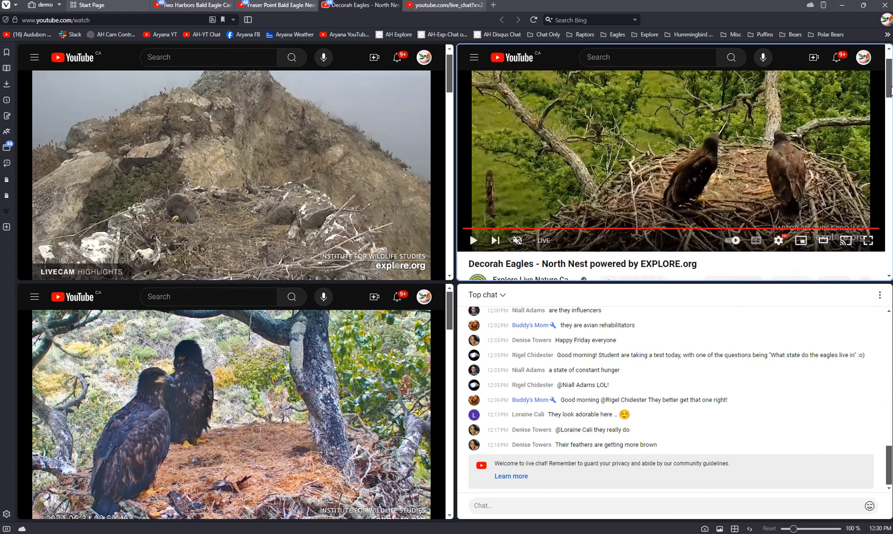
pyautogui.click(826, 228)
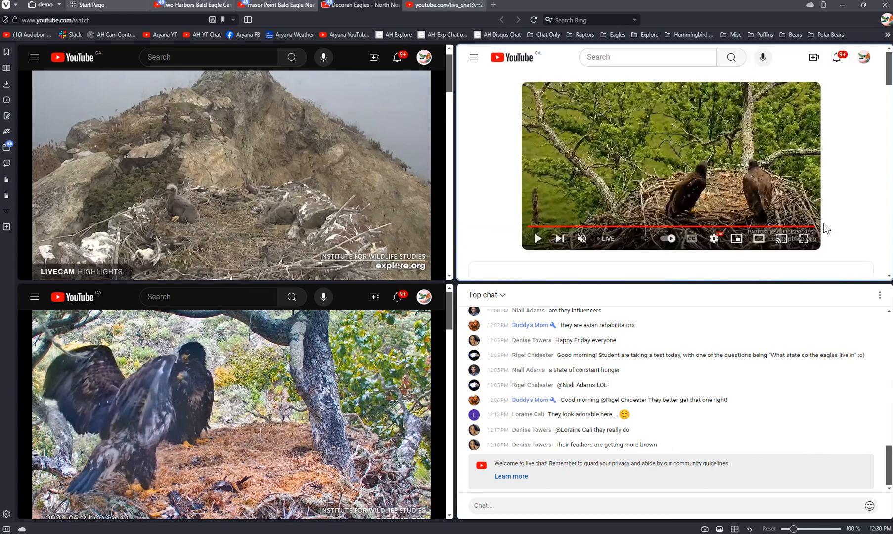
pyautogui.moveTo(674, 281); pyautogui.dragTo(677, 251)
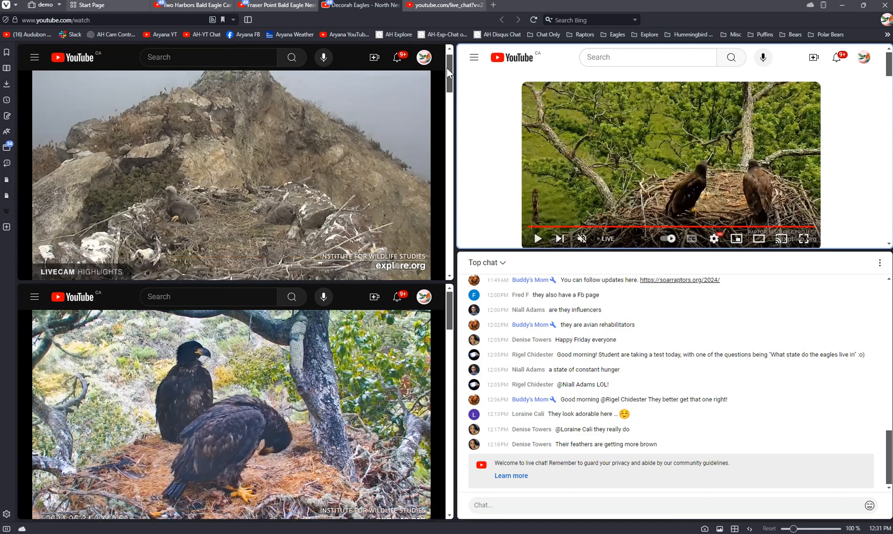
# Reload the Fraser Point Bald Eagle Nest 2 and Two Harbors Bald Eagle pages in their tiles
pyautogui.moveTo(451, 71); pyautogui.dragTo(432, 74)
pyautogui.moveTo(449, 320); pyautogui.dragTo(452, 341)
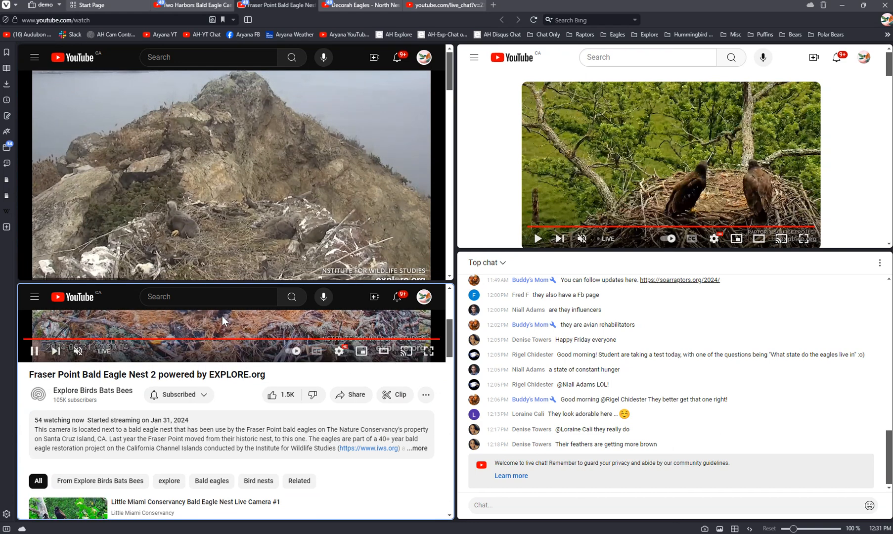
pyautogui.press('F5')
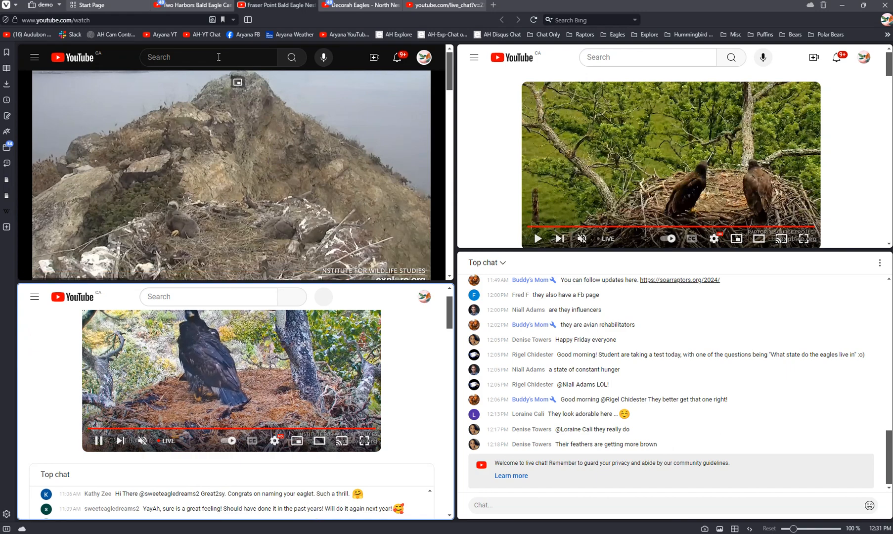
pyautogui.click(122, 58)
pyautogui.press('F5')
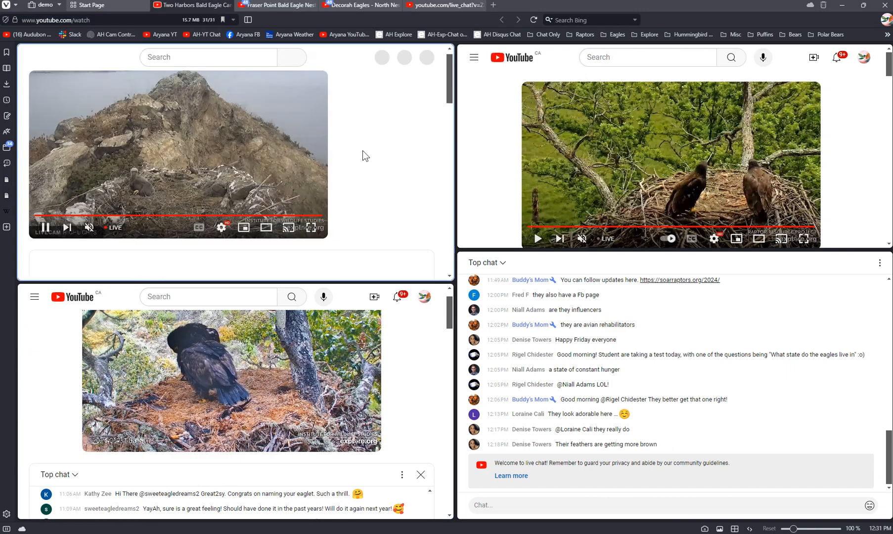
# Switch the Two Harbors and Fraser Point players to theater mode and widen their two tiles
pyautogui.moveTo(450, 76)
pyautogui.mouseDown()
pyautogui.moveTo(451, 112)
pyautogui.moveTo(453, 71)
pyautogui.mouseUp()
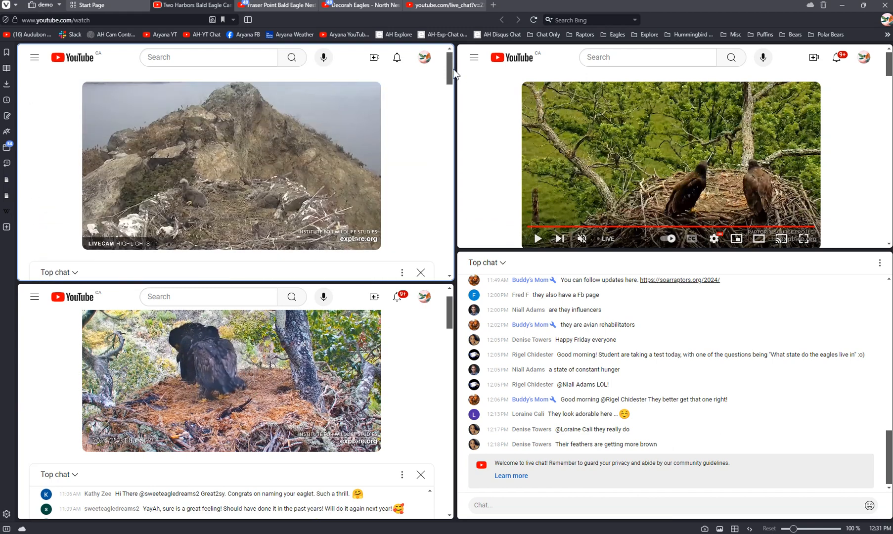
pyautogui.click(319, 242)
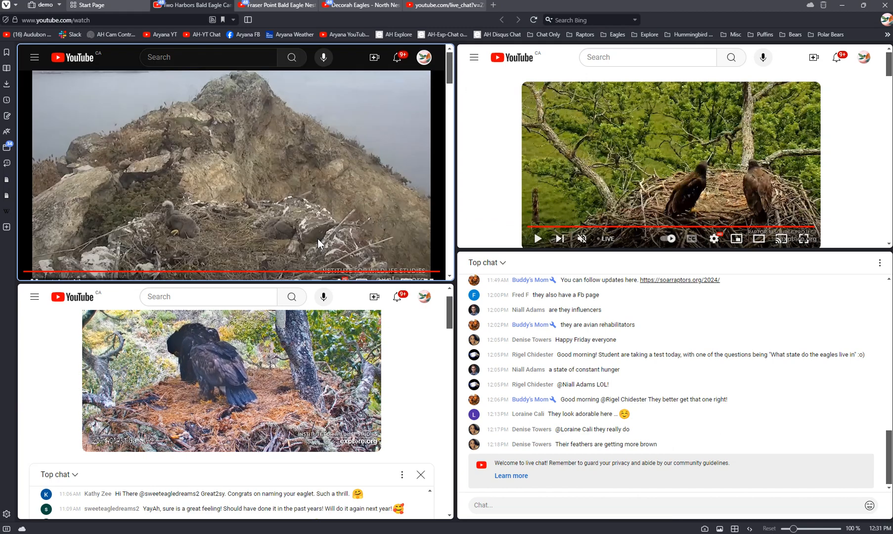
pyautogui.click(319, 441)
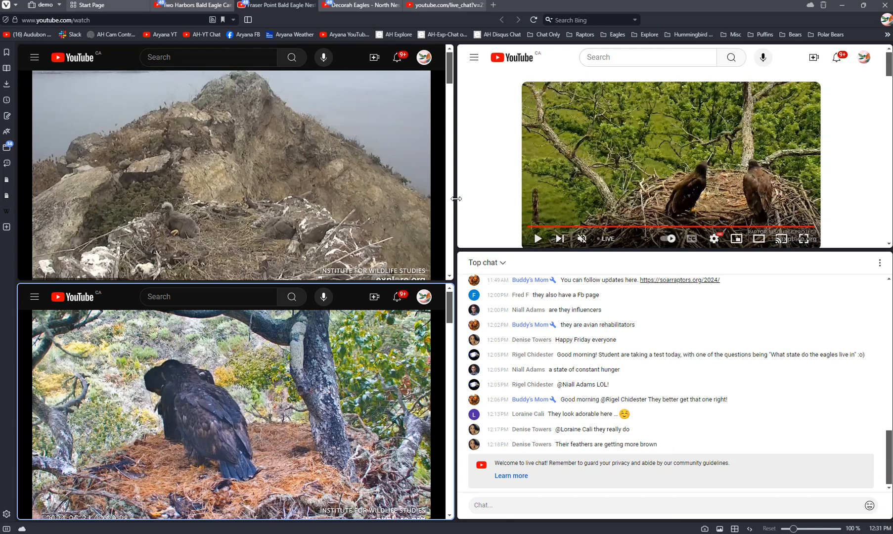
pyautogui.moveTo(456, 199); pyautogui.dragTo(528, 199)
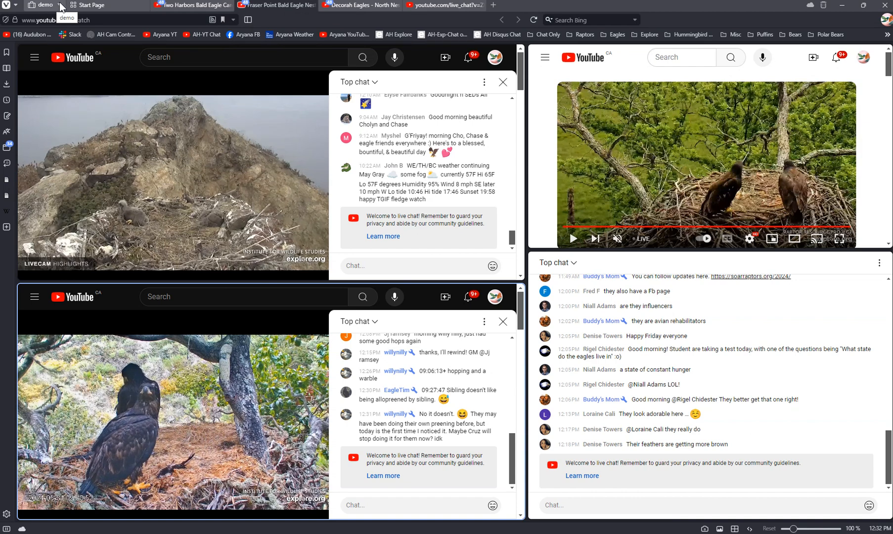
# View the tiled cams in the Wolves-DNF workspace and return to the demo workspace
pyautogui.click(61, 6)
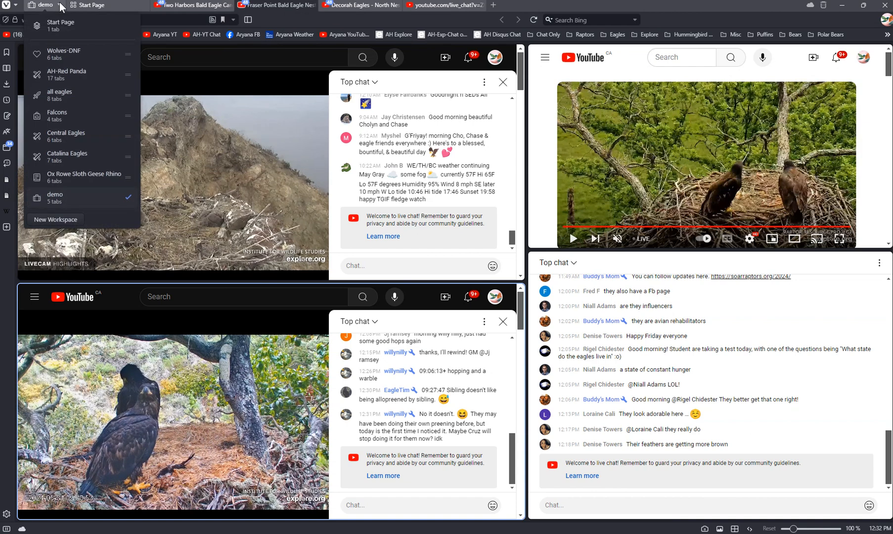
pyautogui.click(63, 51)
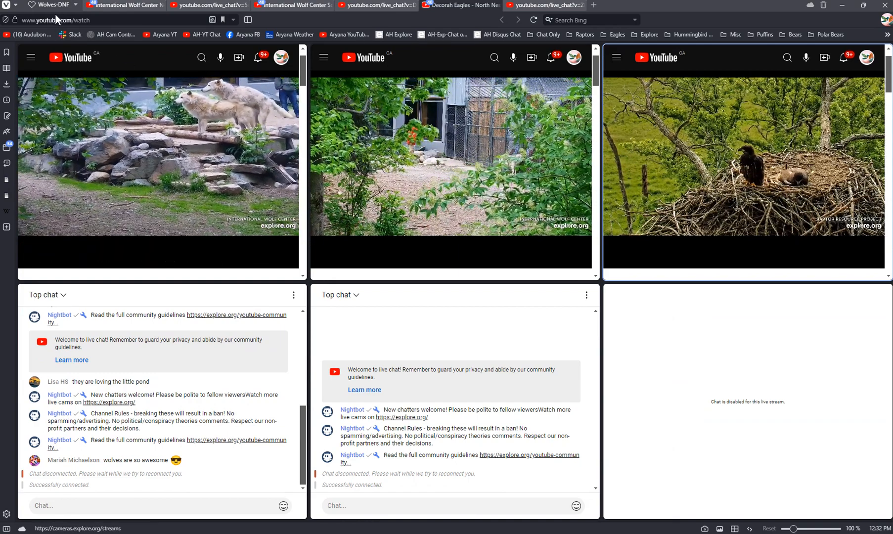
pyautogui.click(75, 4)
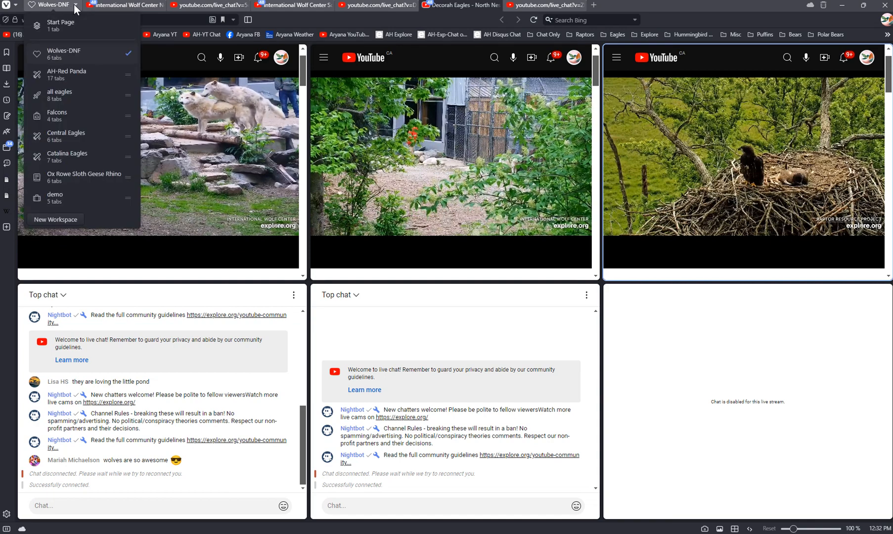
pyautogui.click(65, 195)
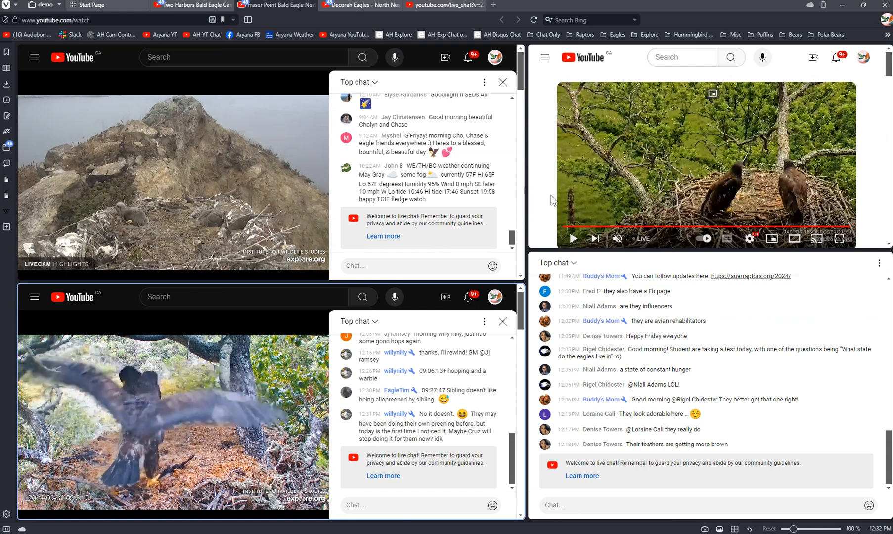
# Resize the four tiles to nearly equal sizes from their shared corner and close the Start Page tab
pyautogui.moveTo(525, 269); pyautogui.dragTo(494, 283)
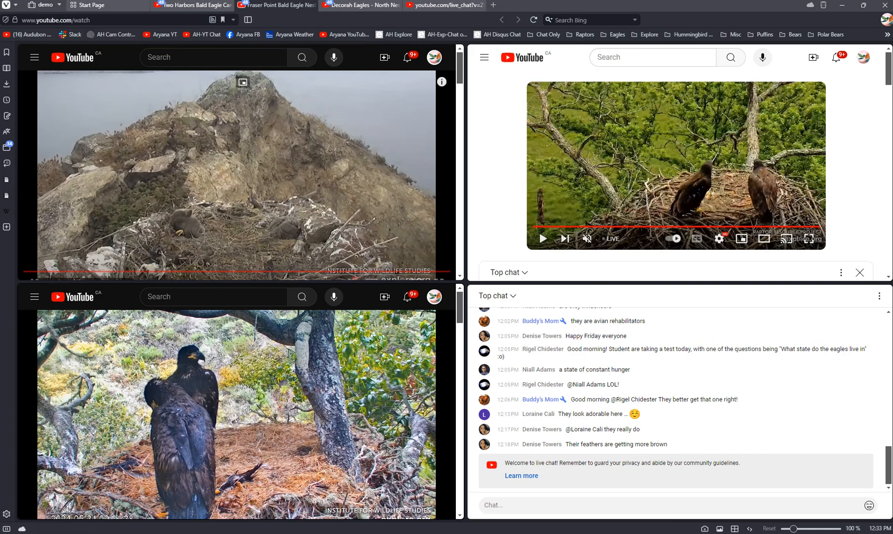
pyautogui.click(142, 6)
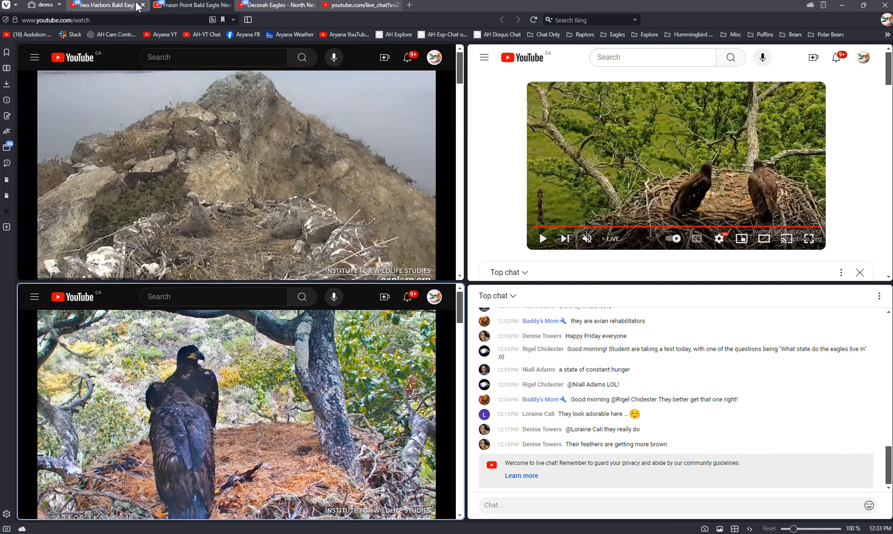
# Open the Two Harbors Overlook bookmark from the Eagles folder in a background tab
pyautogui.click(617, 35)
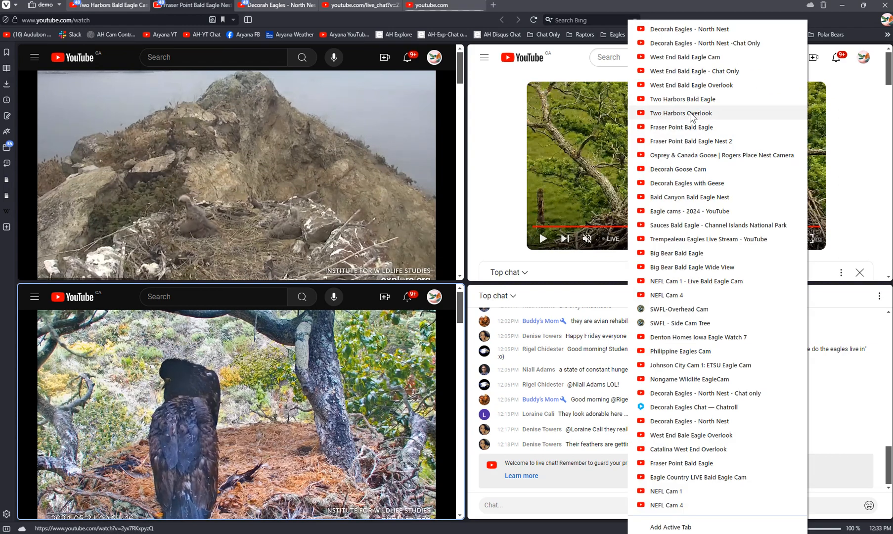
pyautogui.click(690, 113)
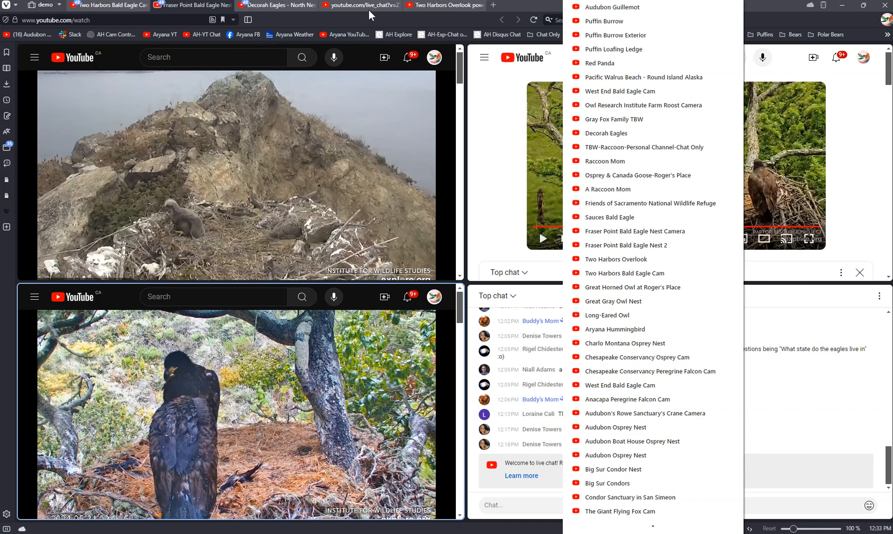
# View the Two Harbors Overlook stream and the tiled eagle cams in turn
pyautogui.click(437, 5)
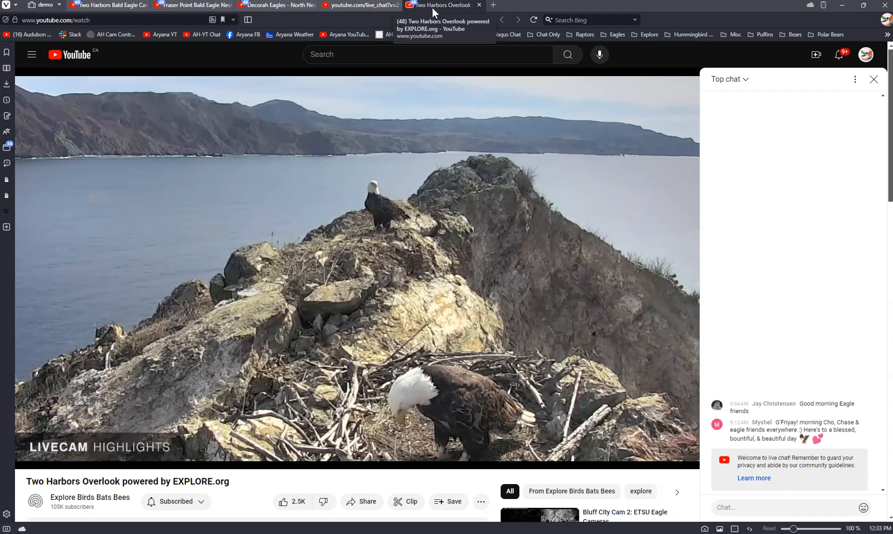
pyautogui.click(126, 9)
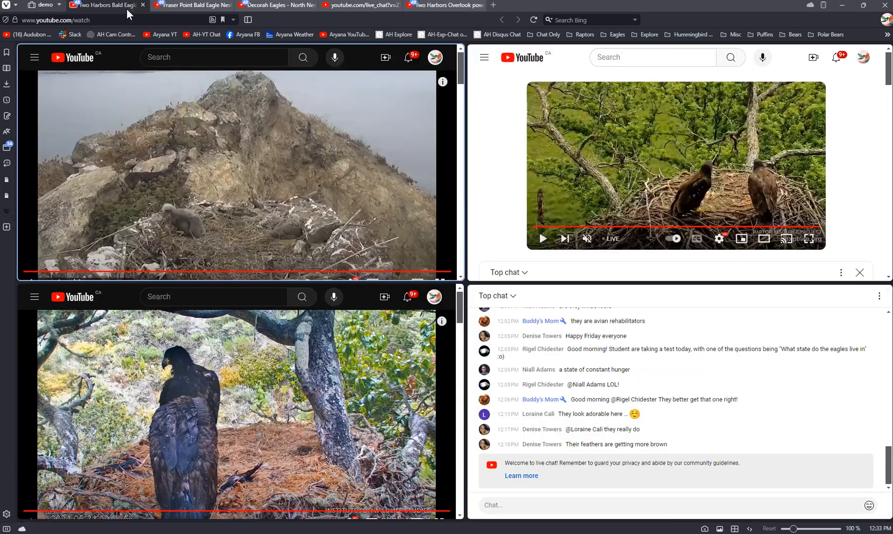
pyautogui.click(438, 9)
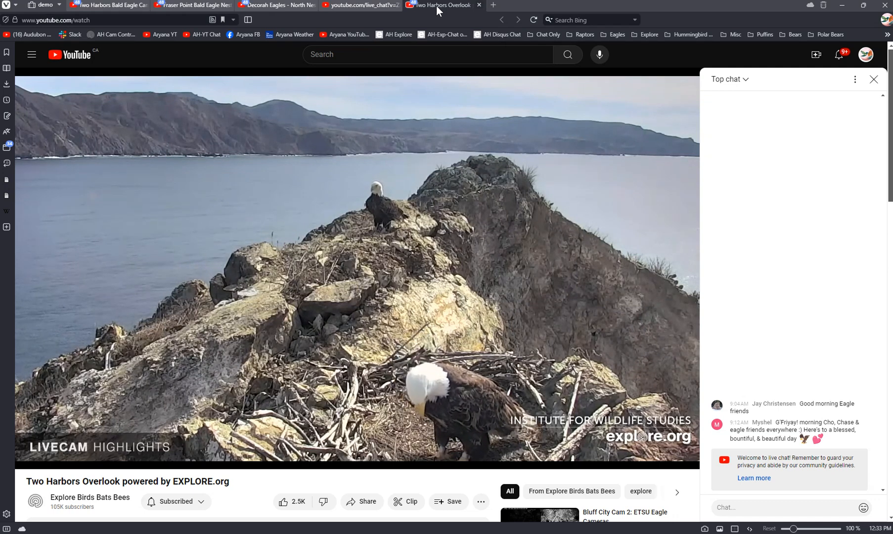
pyautogui.click(275, 8)
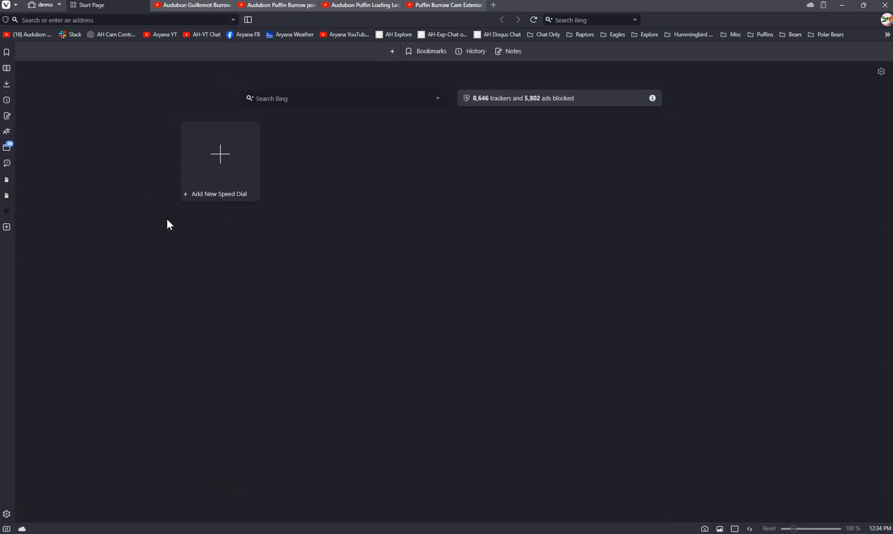
# Load the Audubon Guillemot Burrow, Puffin Burrow, Puffin Loafing Ledge and Puffin Burrow Exterior streams by visiting each tab in turn
pyautogui.moveTo(212, 7)
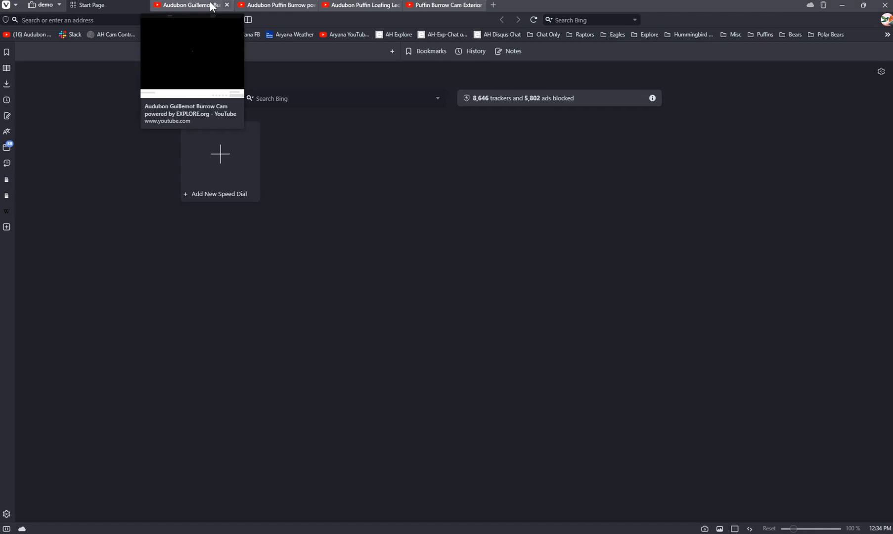
pyautogui.click(207, 8)
pyautogui.click(277, 5)
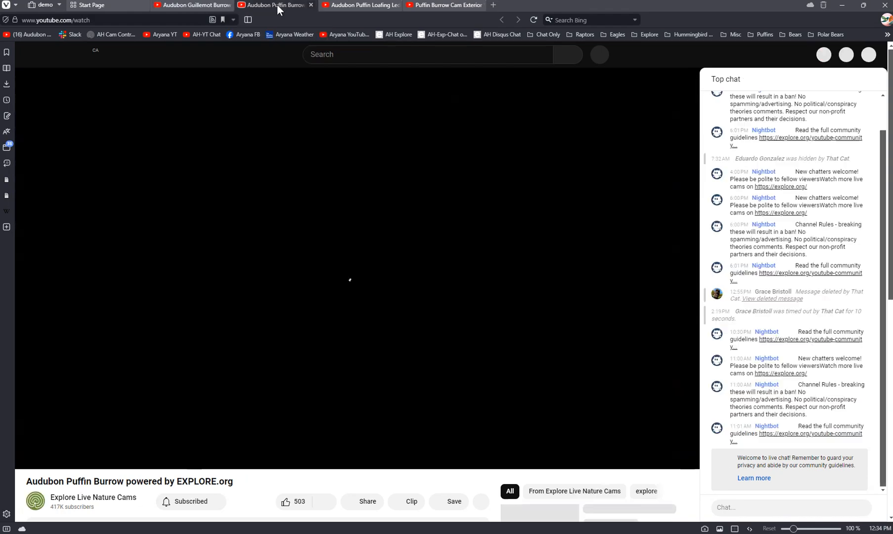
pyautogui.click(361, 8)
pyautogui.click(435, 6)
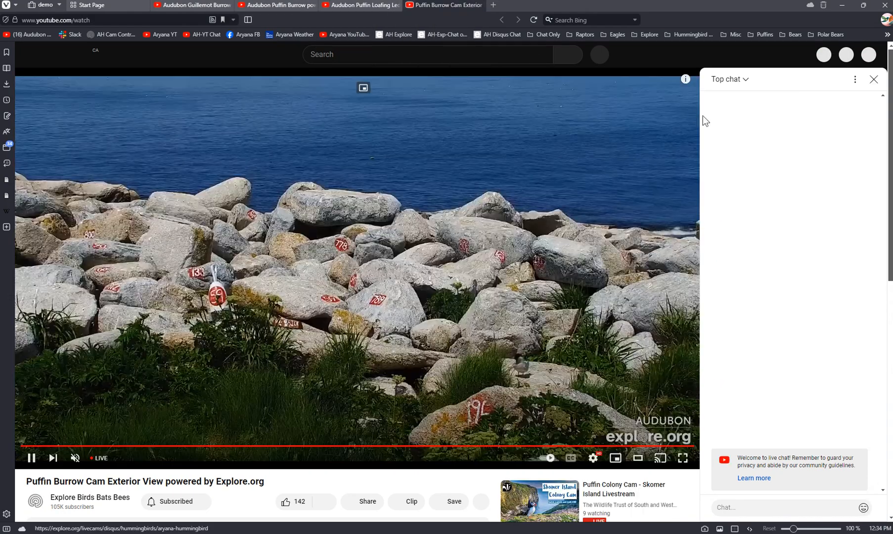
# Tile the Guillemot Burrow, Puffin Burrow, Puffin Loafing Ledge and Puffin Burrow Exterior tabs together
pyautogui.click(198, 6)
pyautogui.keyDown('ctrl'); pyautogui.click(271, 8); pyautogui.keyUp('ctrl')
pyautogui.keyDown('ctrl'); pyautogui.click(351, 8); pyautogui.keyUp('ctrl')
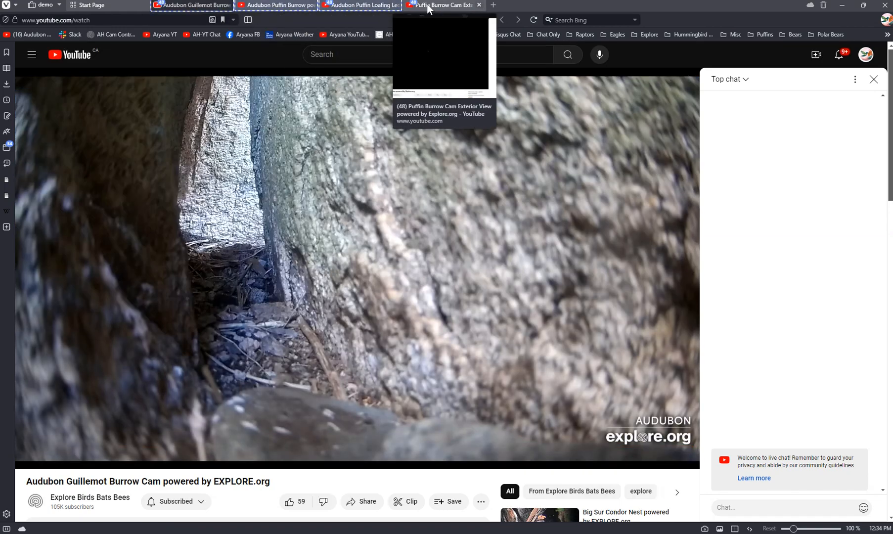
pyautogui.rightClick(428, 7)
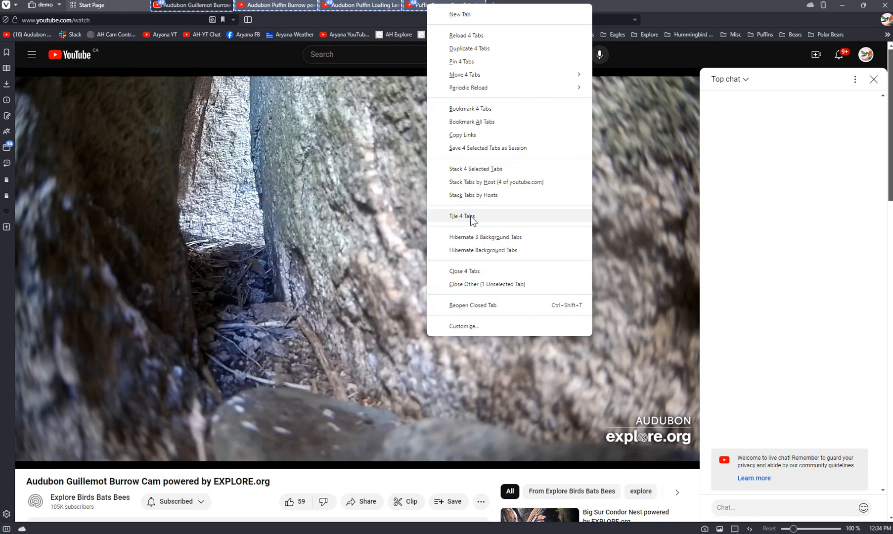
pyautogui.click(447, 213)
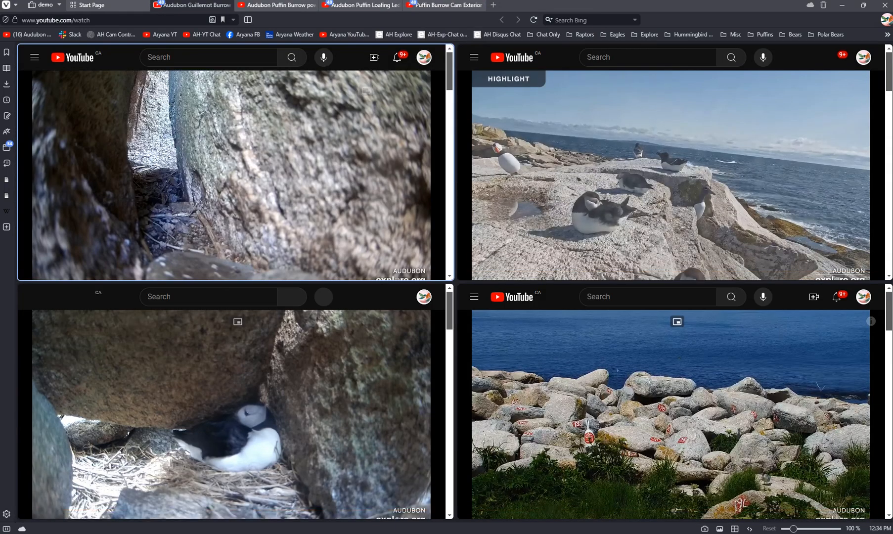
# Untile all tabs in the puffin and guillemot cam set
pyautogui.rightClick(198, 8)
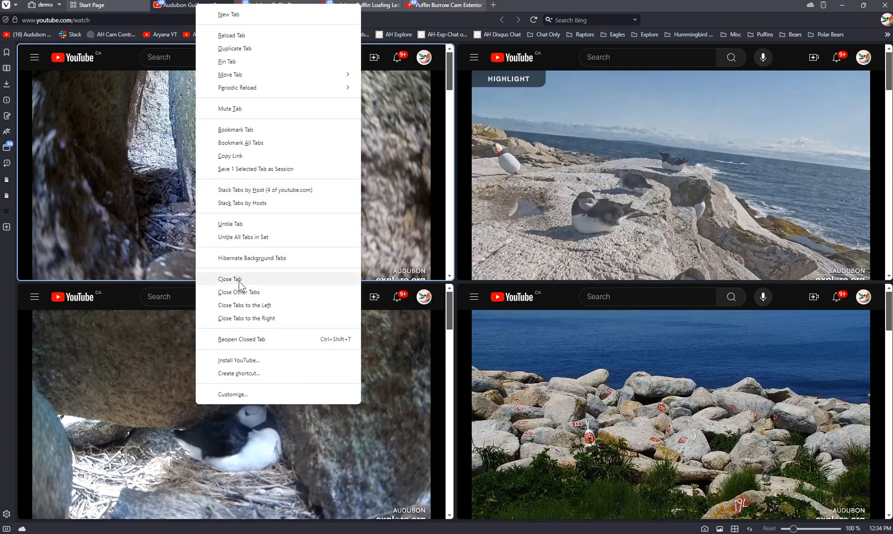
pyautogui.click(245, 236)
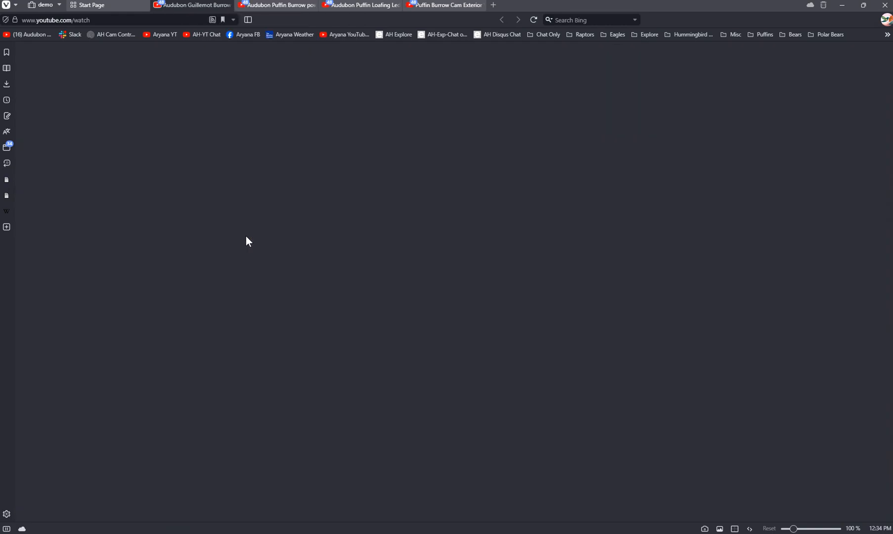
# Duplicate each of the Guillemot Burrow, Puffin Burrow, Puffin Loafing Ledge and Puffin Burrow Exterior tabs
pyautogui.rightClick(194, 7)
pyautogui.click(230, 48)
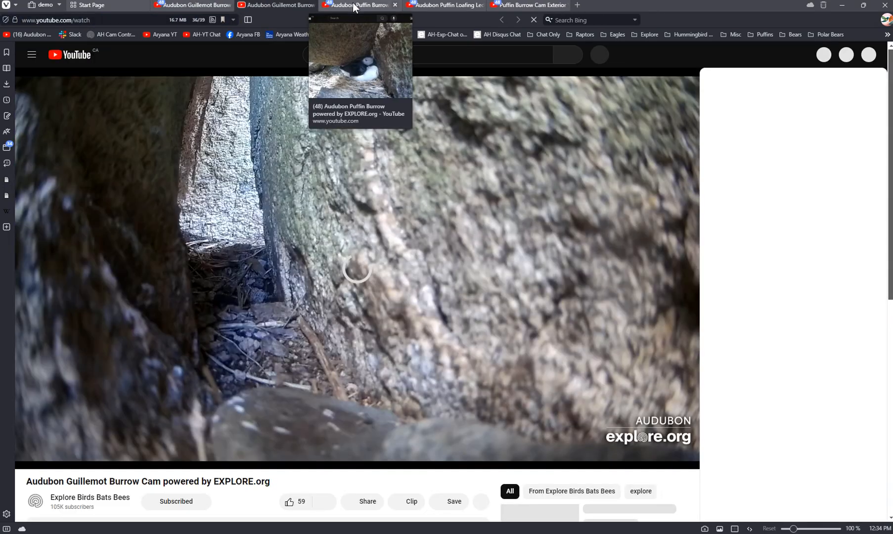
pyautogui.click(353, 5)
pyautogui.rightClick(352, 3)
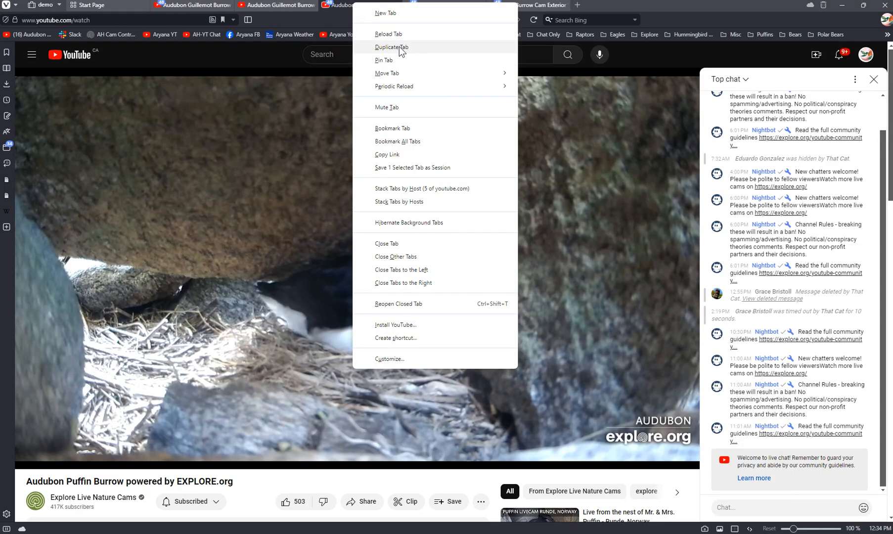
pyautogui.click(399, 46)
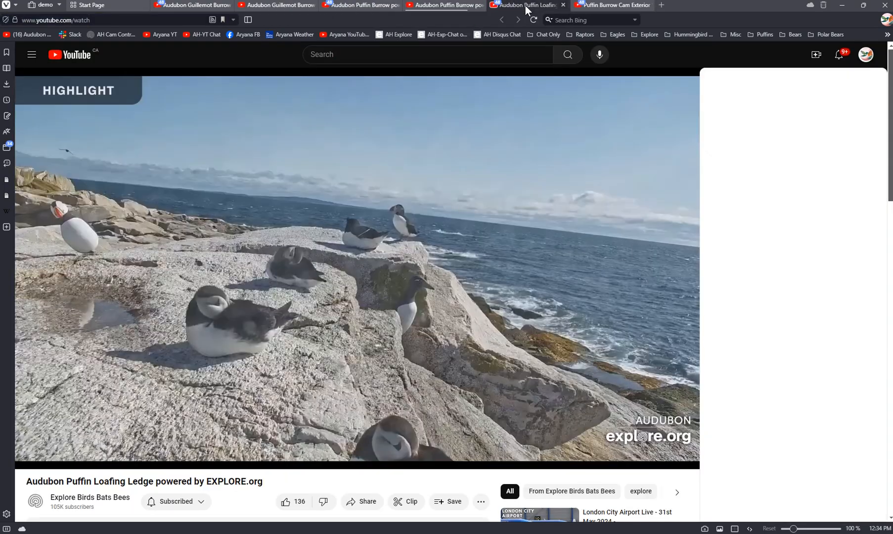
pyautogui.rightClick(525, 6)
pyautogui.click(568, 49)
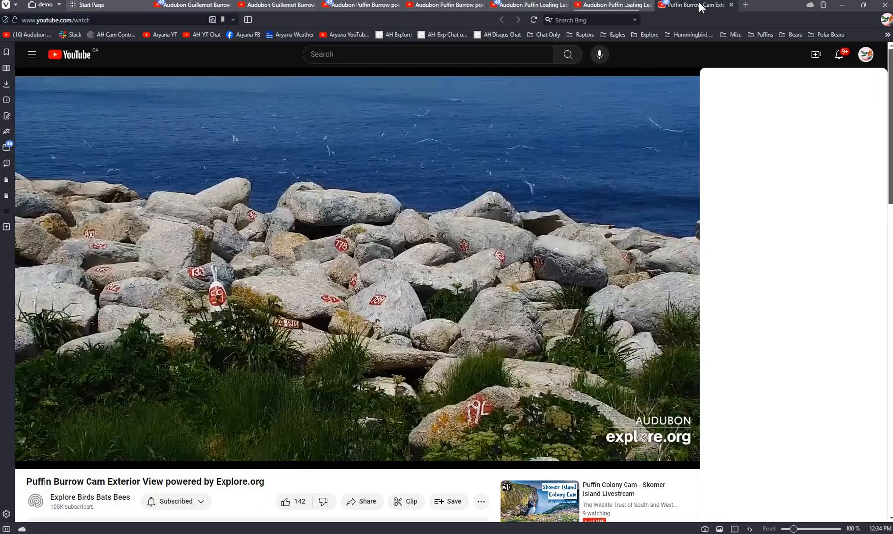
pyautogui.rightClick(698, 3)
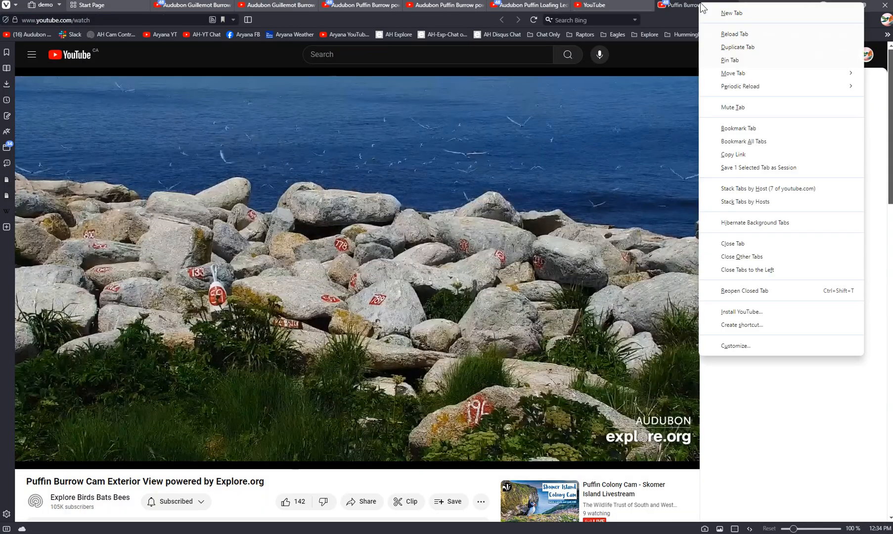
pyautogui.click(737, 47)
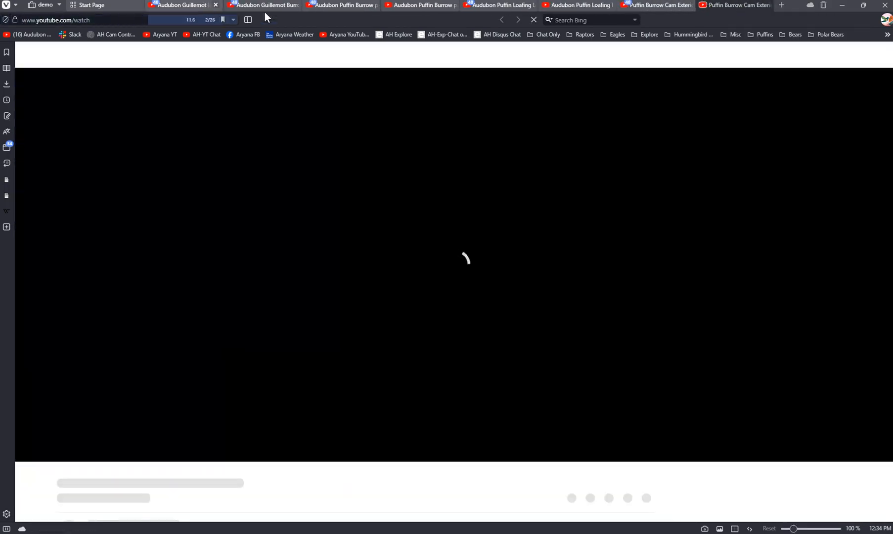
# Turn the duplicate Guillemot Burrow tab into its chat-only page by replacing "watch" with "live_chat" in its URL
pyautogui.click(271, 4)
pyautogui.click(103, 24)
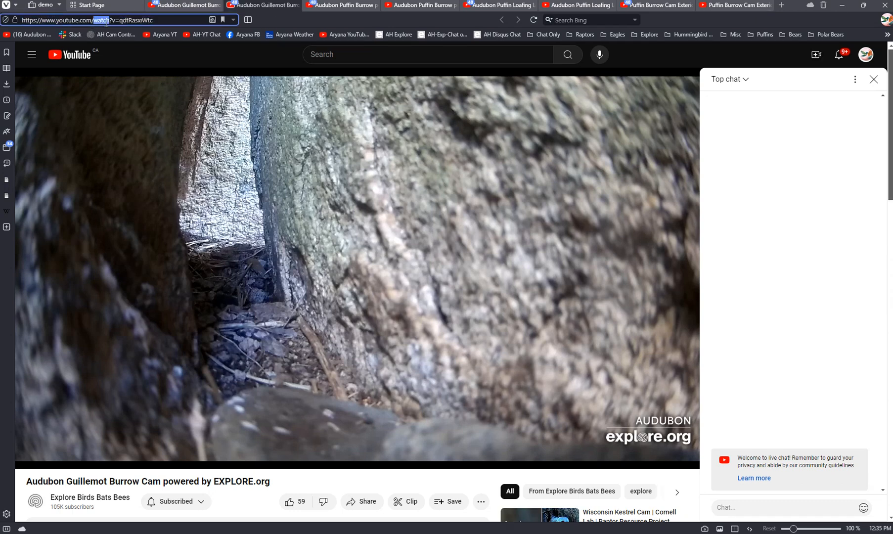
pyautogui.press('BackSpace')
pyautogui.write('live_chat')
pyautogui.press('Return')
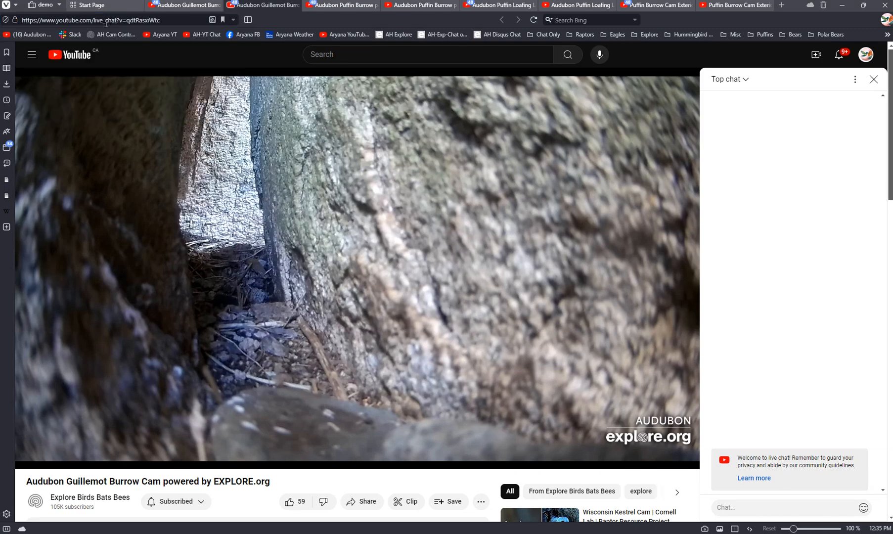
# Load the chat-only page in the duplicate Puffin Burrow tab by changing "watch" to "live_chat" in its URL
pyautogui.click(414, 6)
pyautogui.click(124, 20)
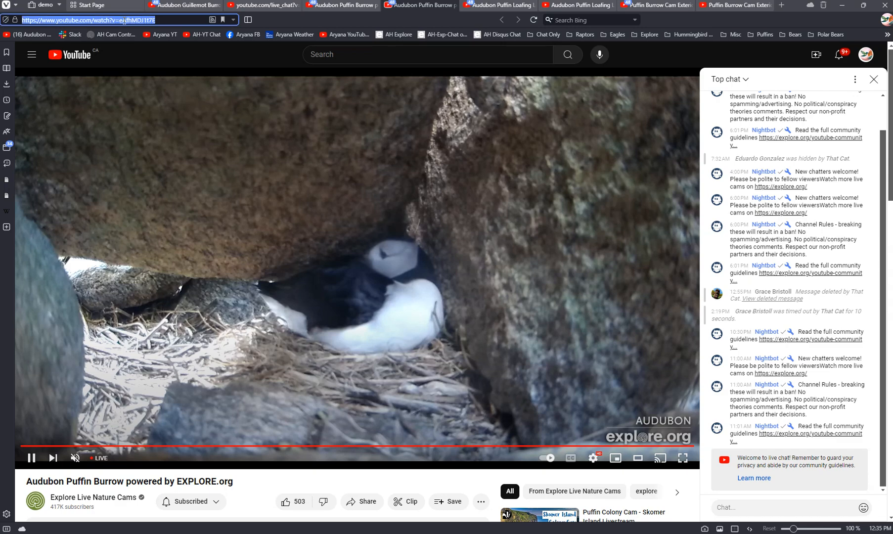
pyautogui.click(94, 21)
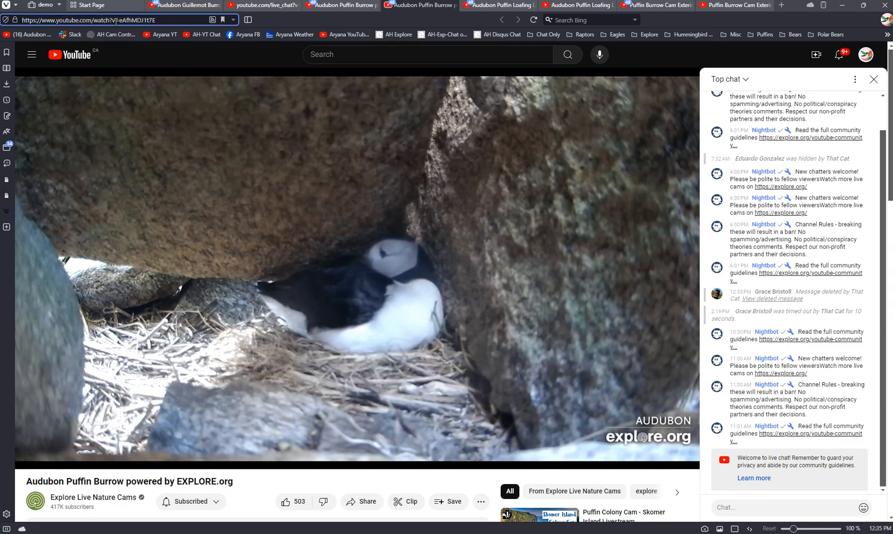
pyautogui.write('live_ch')
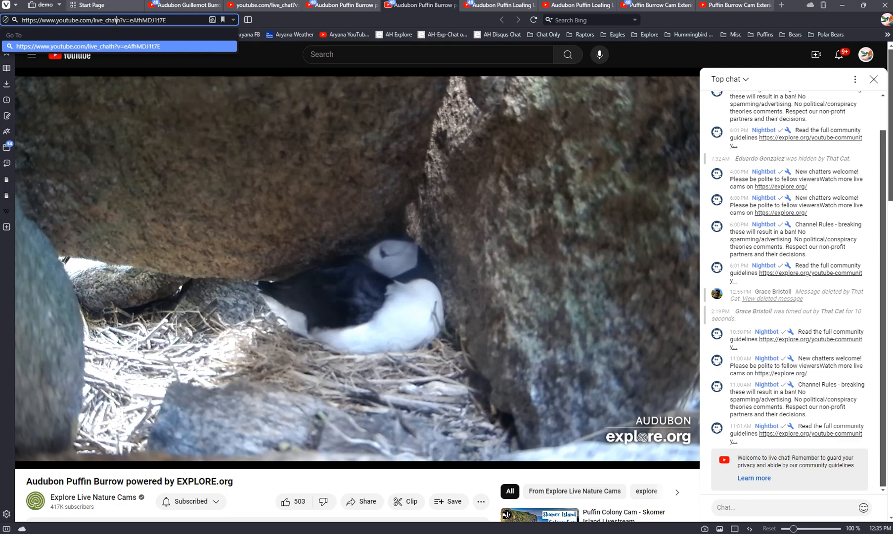
pyautogui.press('BackSpace')
pyautogui.press('Return')
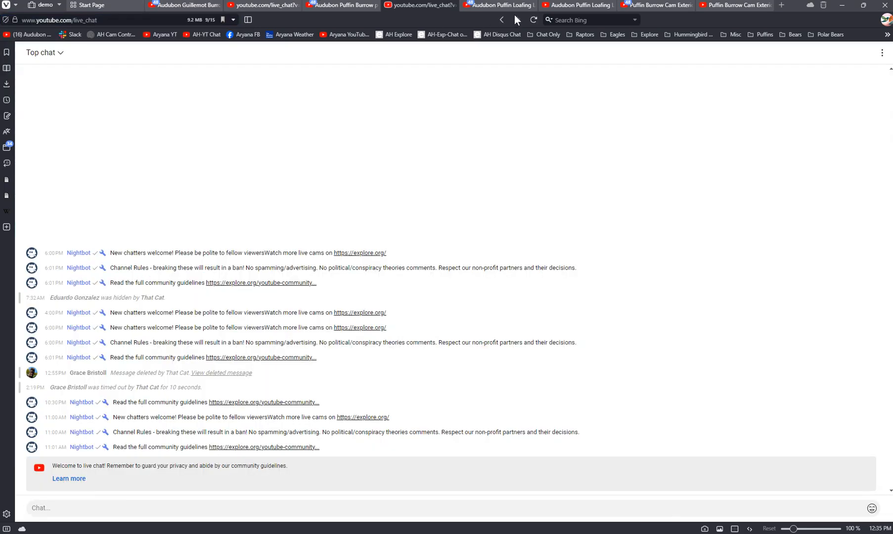
# Change "watch" to "live_chat" in the duplicate Puffin Loafing Ledge tab's URL and load that chat page
pyautogui.click(561, 5)
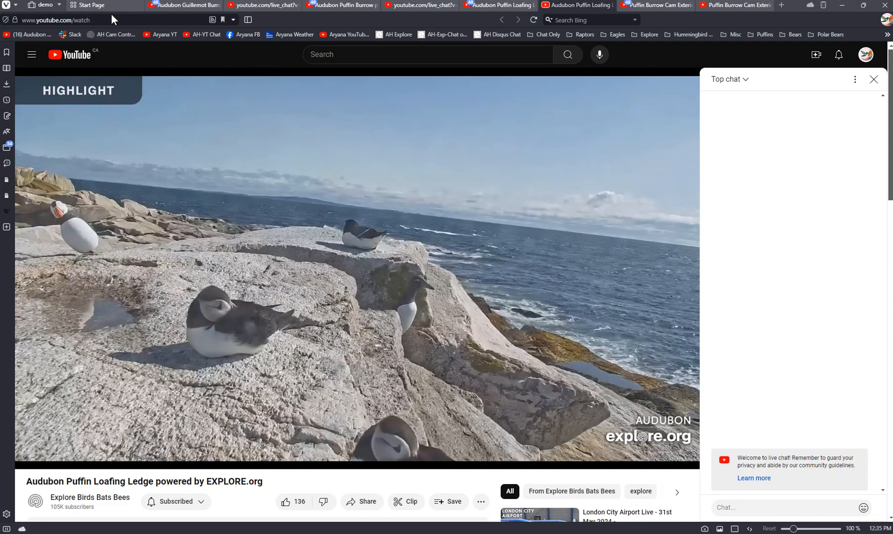
pyautogui.click(98, 19)
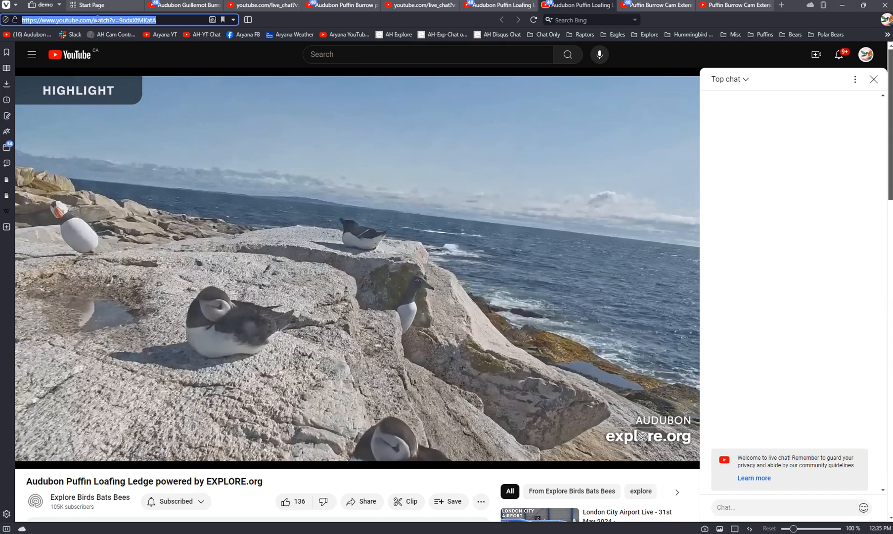
pyautogui.doubleClick(106, 20)
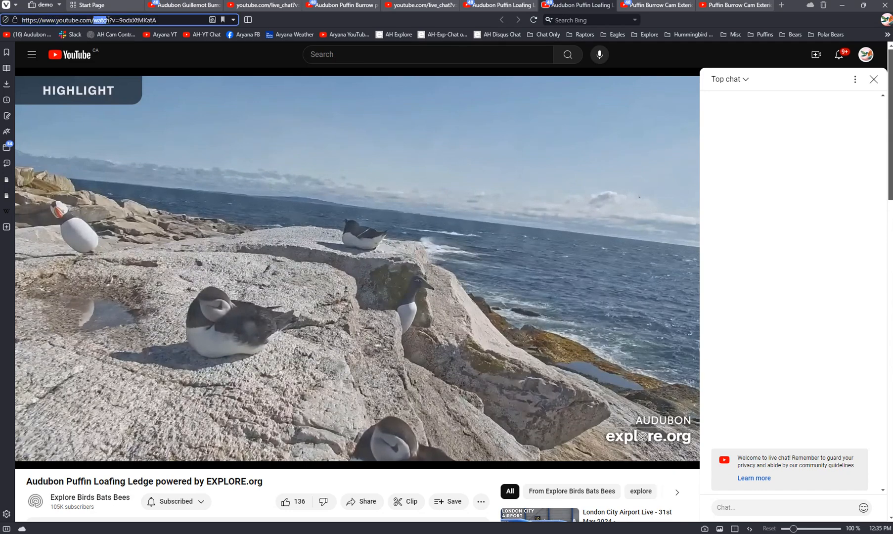
pyautogui.write('live_chat')
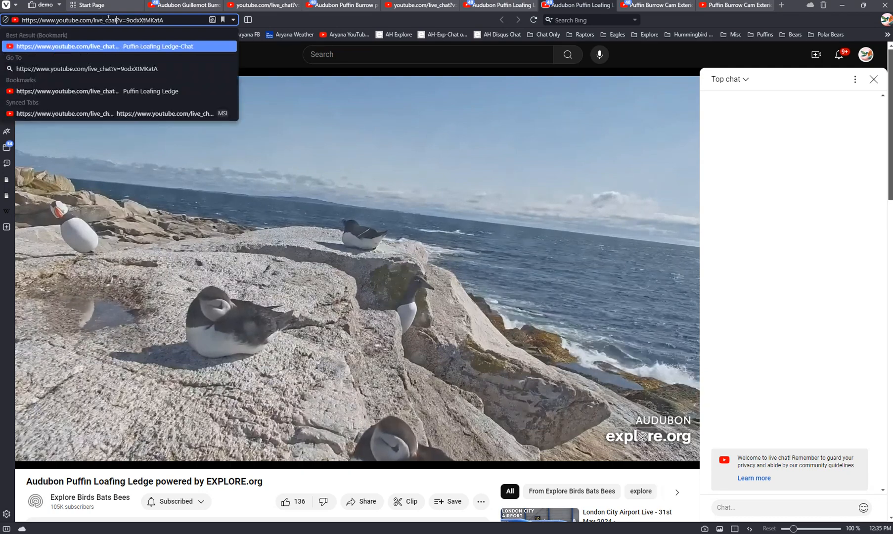
pyautogui.press('Return')
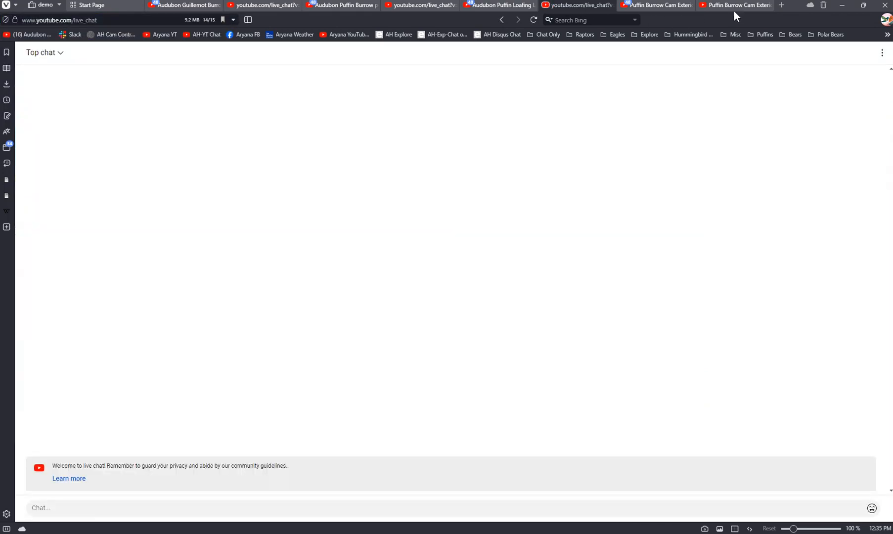
# Open the Puffin Burrow Exterior chat in its duplicate tab by substituting "live_chat" for "watch" in the URL
pyautogui.click(738, 4)
pyautogui.moveTo(131, 12)
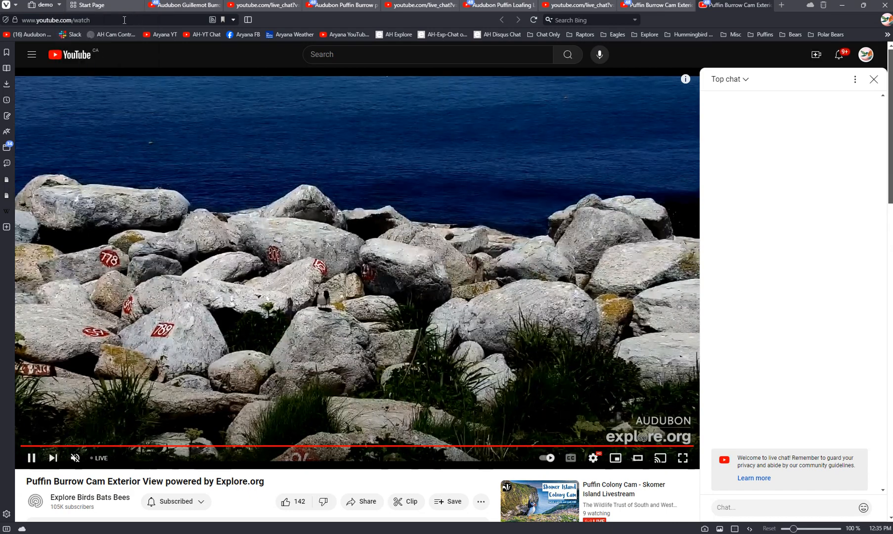
pyautogui.click(95, 20)
pyautogui.moveTo(96, 20); pyautogui.dragTo(108, 20)
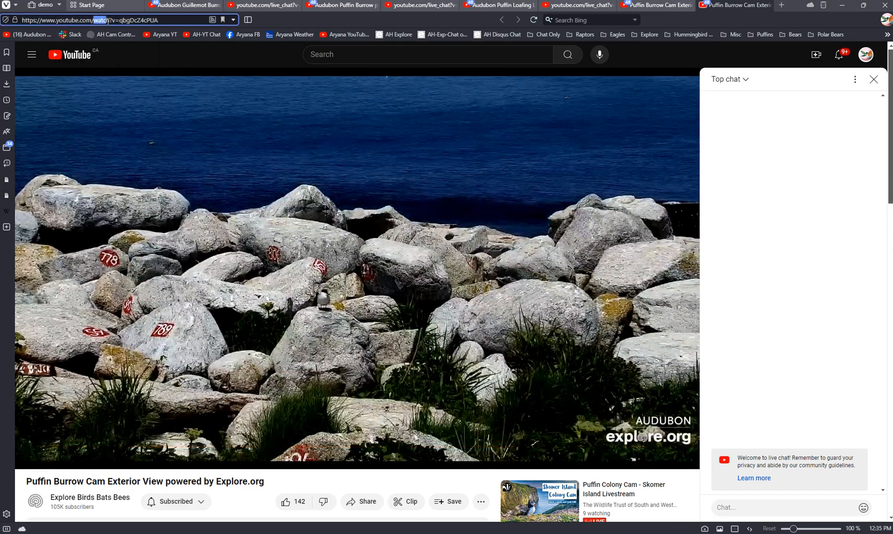
pyautogui.write('live_chat')
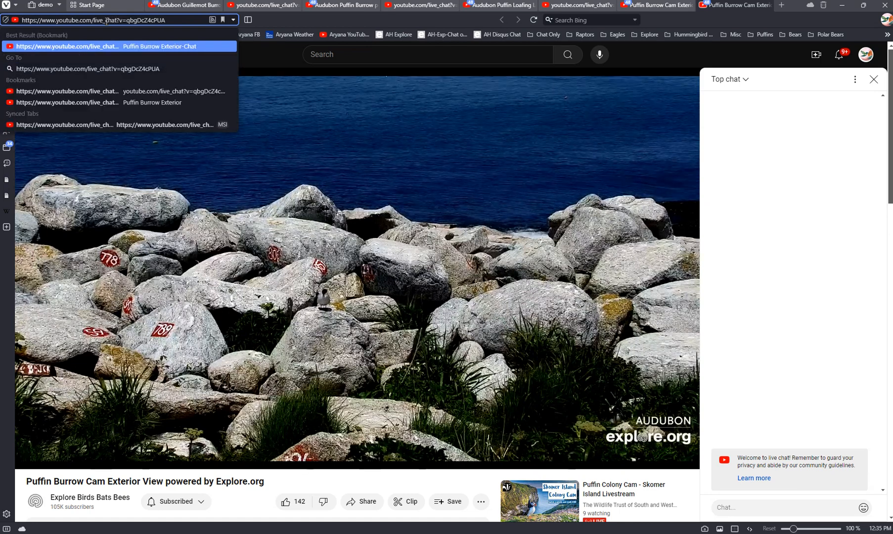
pyautogui.press('Return')
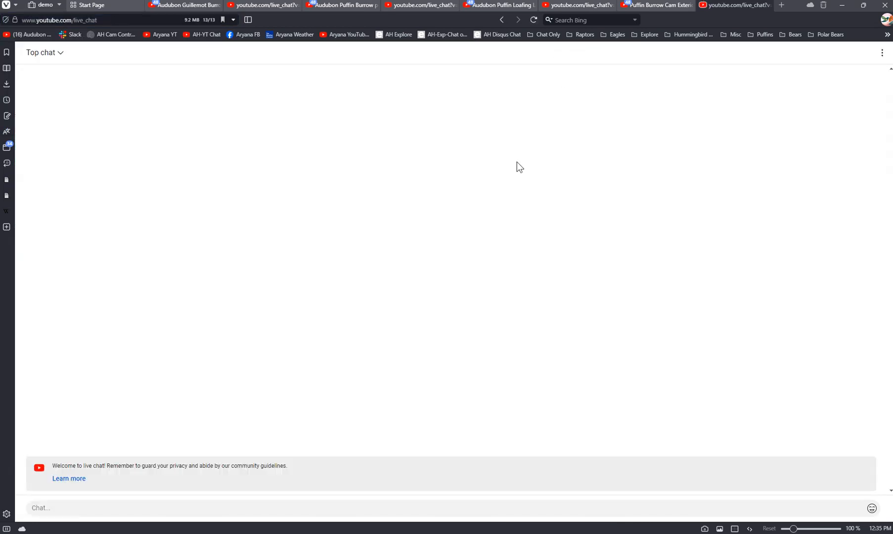
# Tile all eight puffin and guillemot tabs, the four cams together with their four chat-only pages, in one grid
pyautogui.moveTo(169, 8)
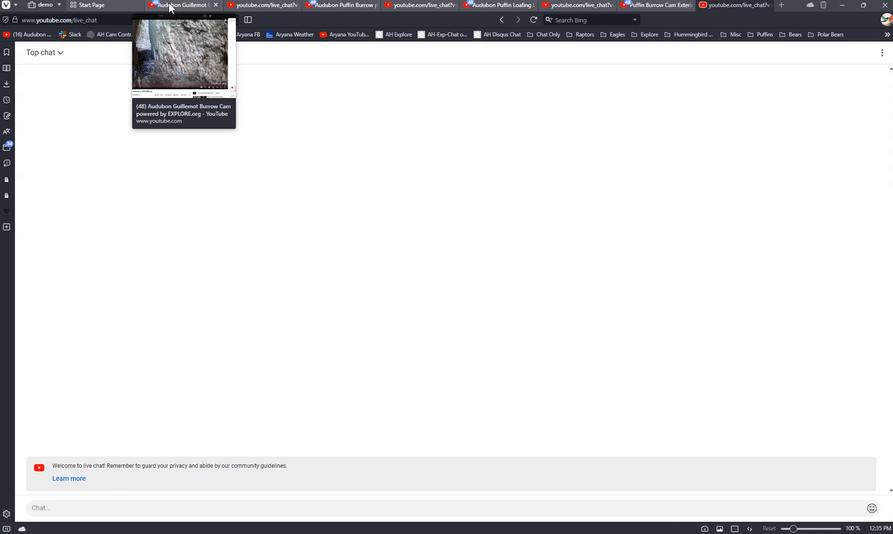
pyautogui.keyDown('ctrl'); pyautogui.click(169, 8); pyautogui.keyUp('ctrl')
pyautogui.keyDown('ctrl'); pyautogui.click(266, 5); pyautogui.keyUp('ctrl')
pyautogui.keyDown('ctrl'); pyautogui.click(325, 5); pyautogui.keyUp('ctrl')
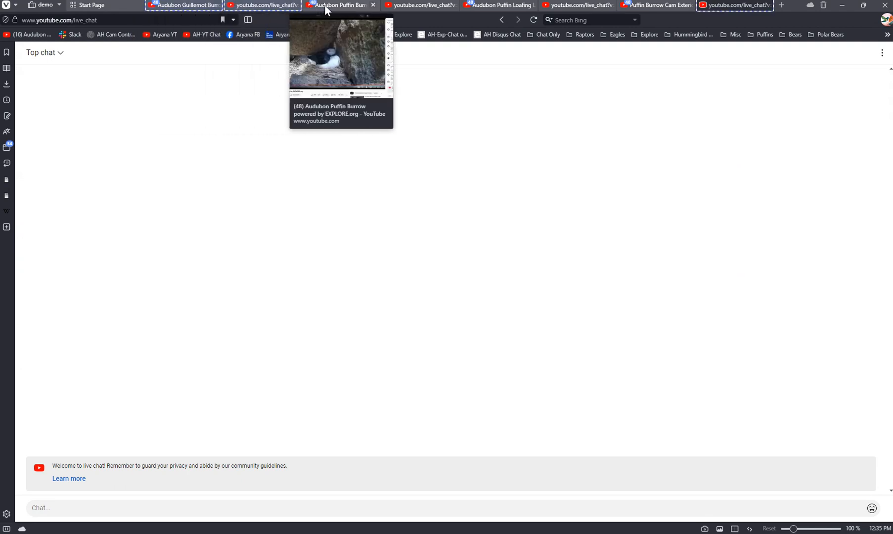
pyautogui.keyDown('ctrl'); pyautogui.click(416, 8); pyautogui.keyUp('ctrl')
pyautogui.keyDown('ctrl'); pyautogui.click(511, 3); pyautogui.keyUp('ctrl')
pyautogui.keyDown('ctrl'); pyautogui.click(593, 5); pyautogui.keyUp('ctrl')
pyautogui.keyDown('ctrl'); pyautogui.click(659, 4); pyautogui.keyUp('ctrl')
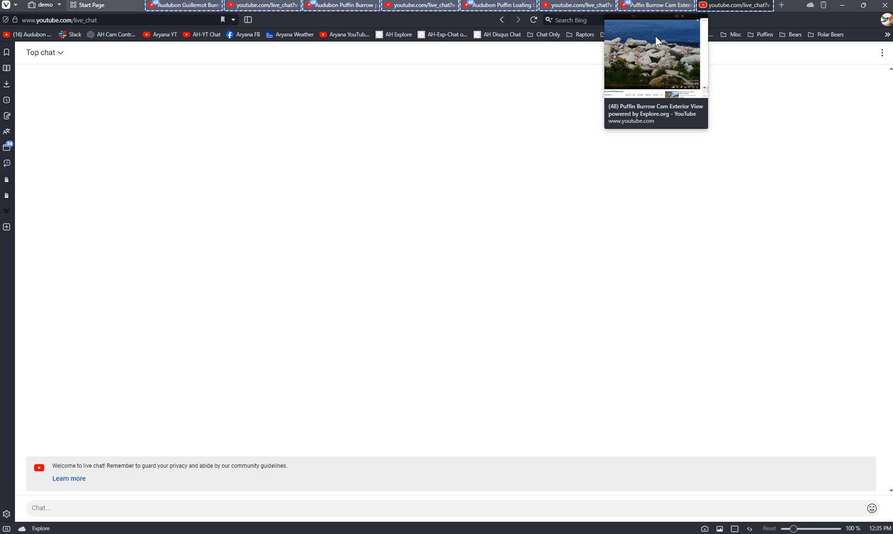
pyautogui.rightClick(738, 4)
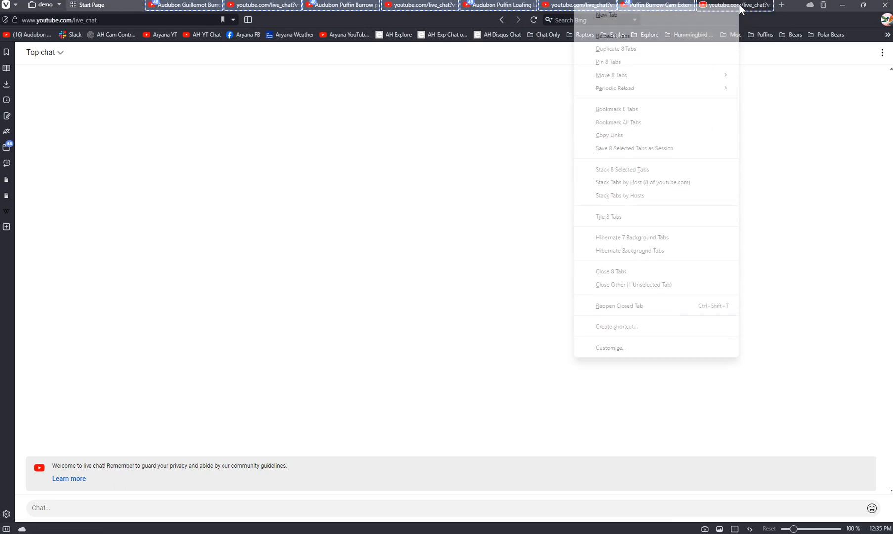
pyautogui.click(614, 217)
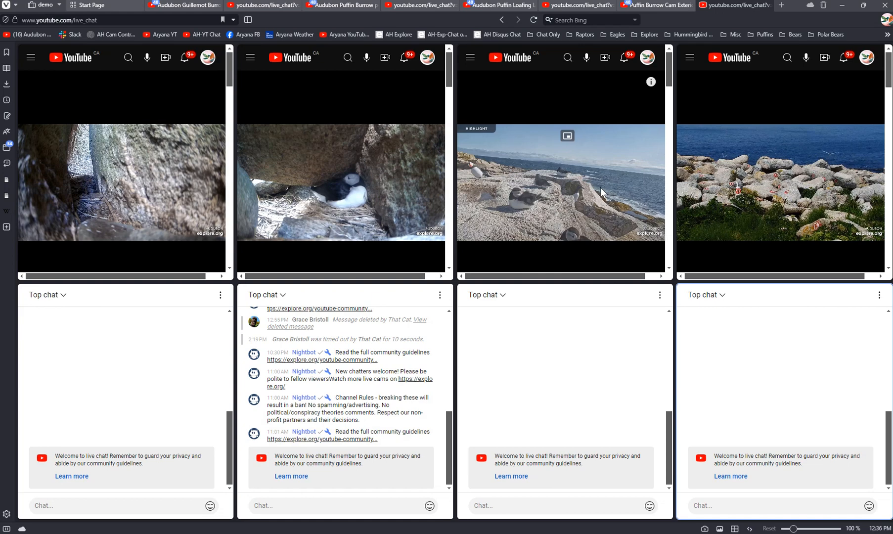
# Move the Puffin Burrow Exterior cam and its chat tab together ahead of the Puffin Loafing Ledge tab
pyautogui.click(642, 6)
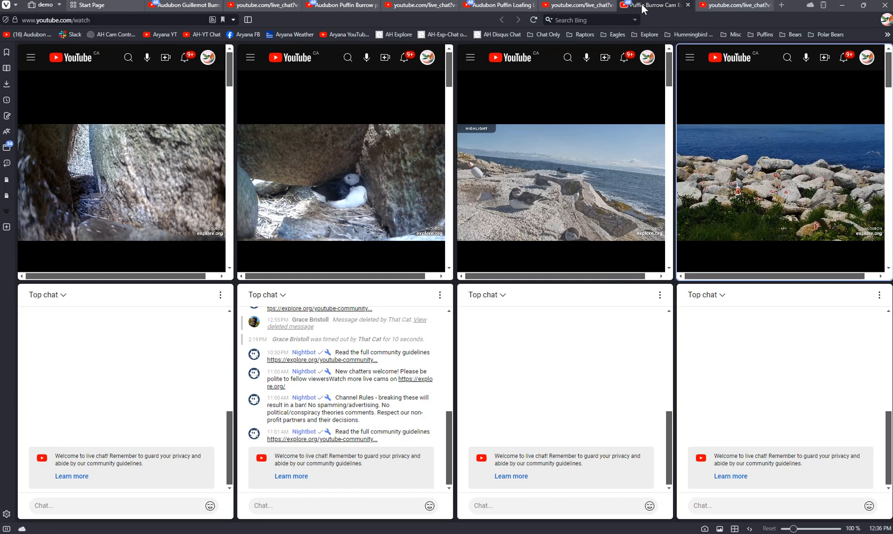
pyautogui.keyDown('ctrl'); pyautogui.click(727, 4); pyautogui.keyUp('ctrl')
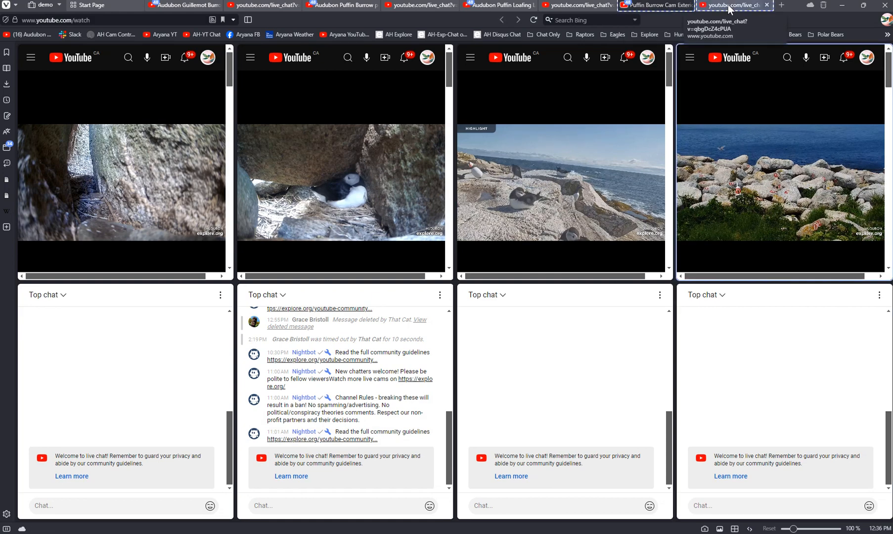
pyautogui.moveTo(727, 4); pyautogui.dragTo(495, 5)
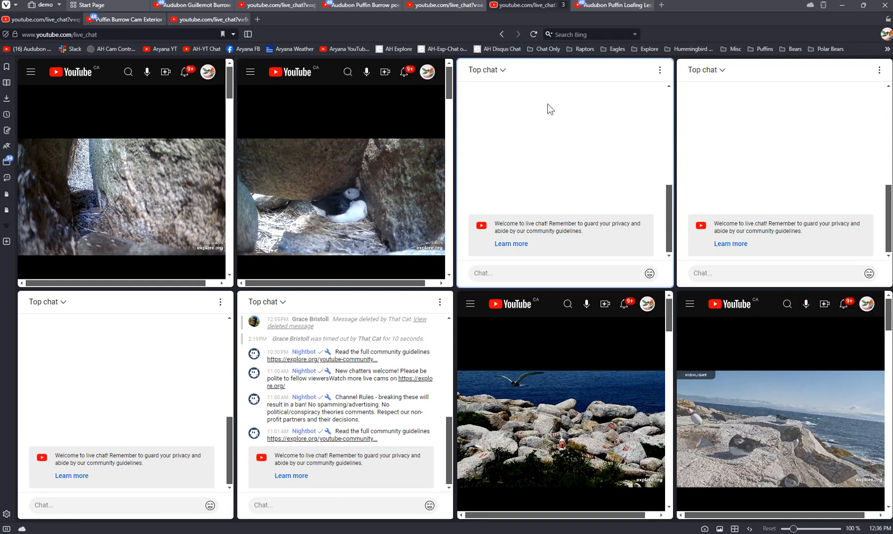
# Identify the chat tiles of the Puffin Burrow Exterior and Loafing Ledge cams and close both chat-only tabs
pyautogui.click(187, 19)
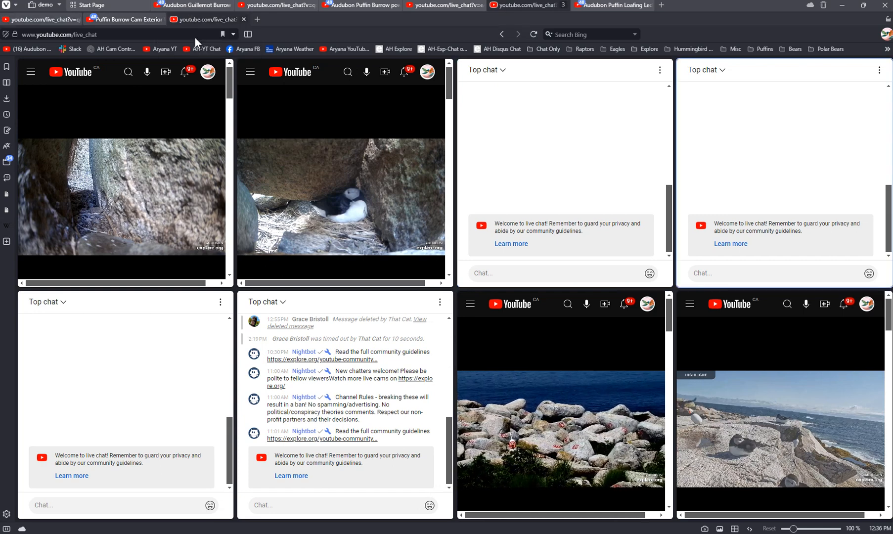
pyautogui.click(564, 336)
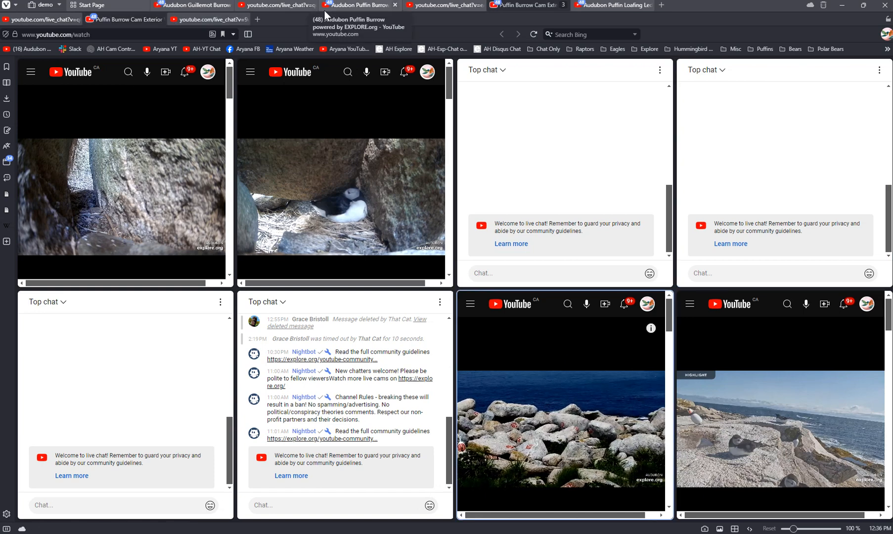
pyautogui.click(538, 133)
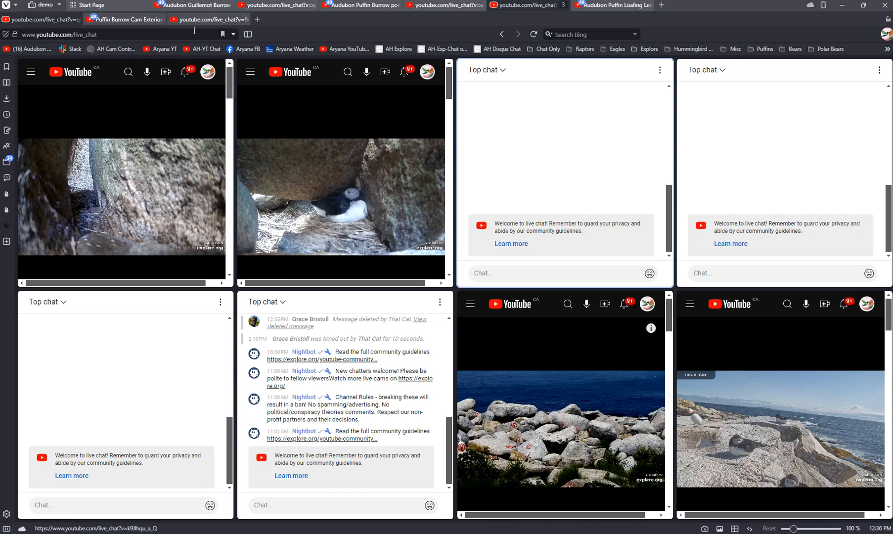
pyautogui.click(244, 19)
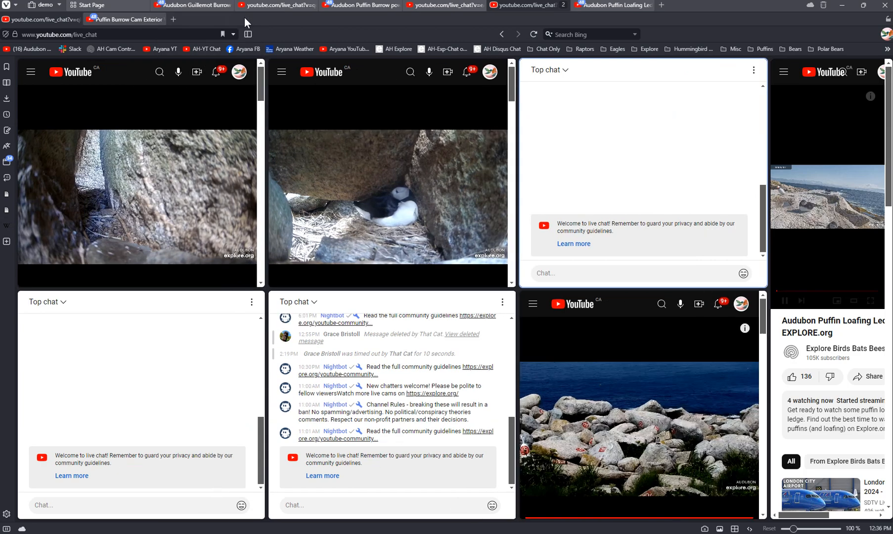
pyautogui.click(564, 7)
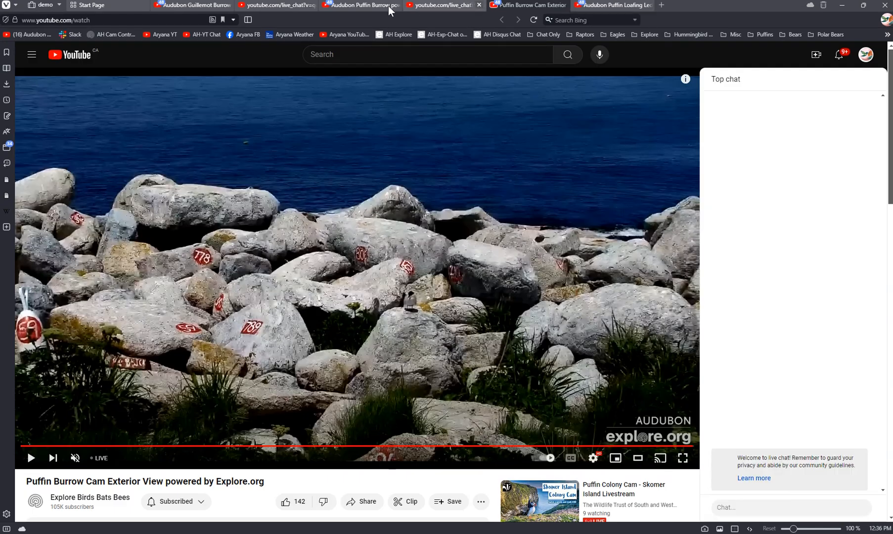
# Select the six remaining puffin and guillemot cam and chat tabs and untile them
pyautogui.click(204, 7)
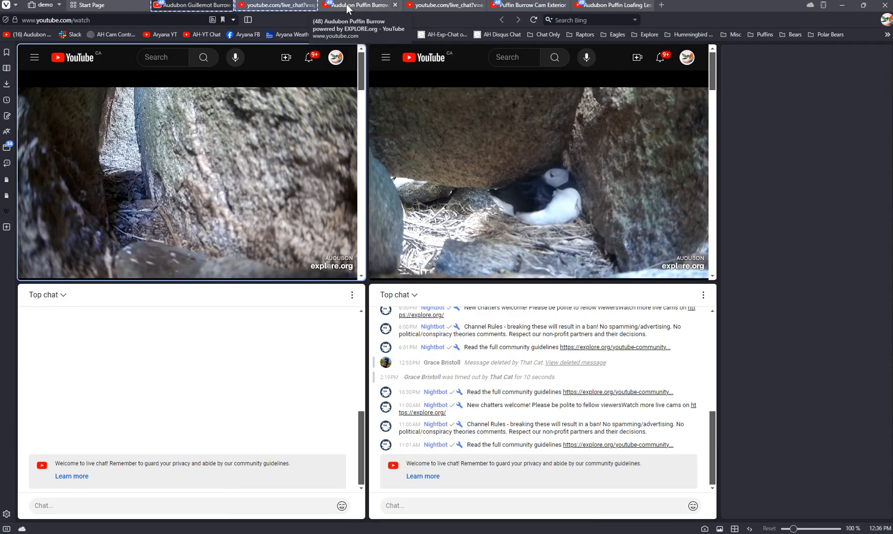
pyautogui.rightClick(523, 7)
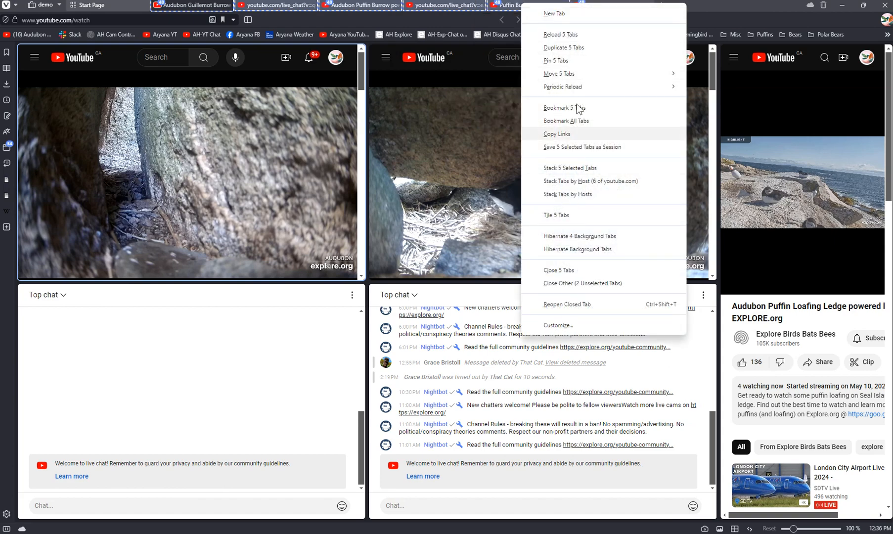
pyautogui.click(647, 6)
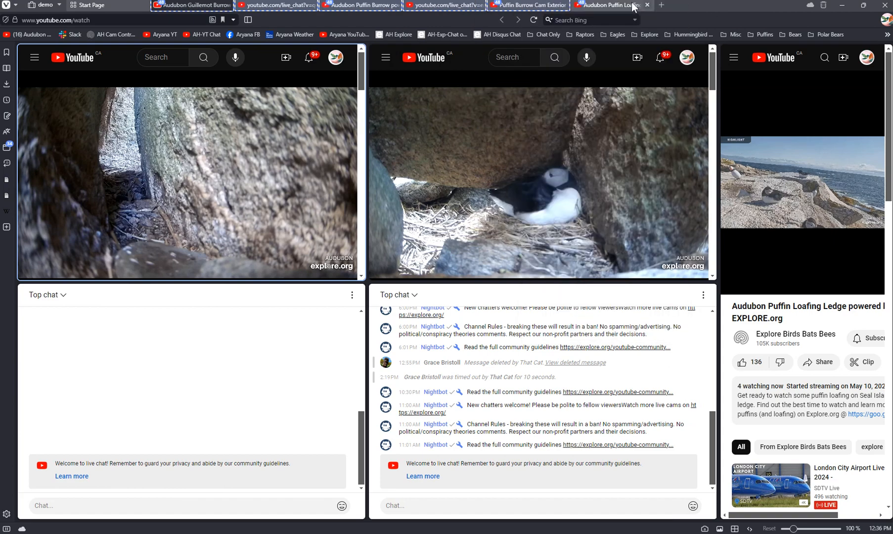
pyautogui.rightClick(632, 6)
pyautogui.click(676, 215)
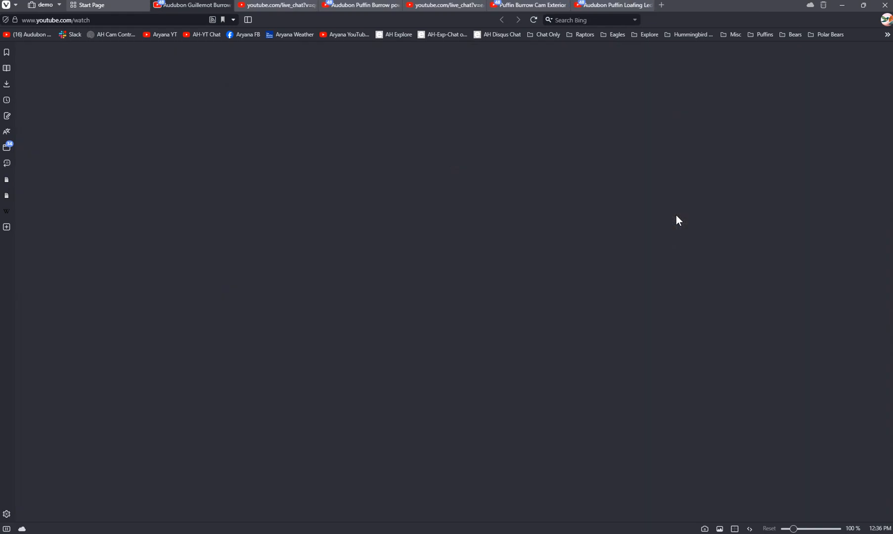
# Tile the Guillemot Burrow and Puffin Burrow cams with their chats plus the Exterior and Loafing Ledge cams
pyautogui.keyDown('ctrl'); pyautogui.click(261, 5); pyautogui.keyUp('ctrl')
pyautogui.keyDown('ctrl'); pyautogui.click(379, 6); pyautogui.keyUp('ctrl')
pyautogui.keyDown('ctrl'); pyautogui.click(445, 6); pyautogui.keyUp('ctrl')
pyautogui.keyDown('ctrl'); pyautogui.click(528, 6); pyautogui.keyUp('ctrl')
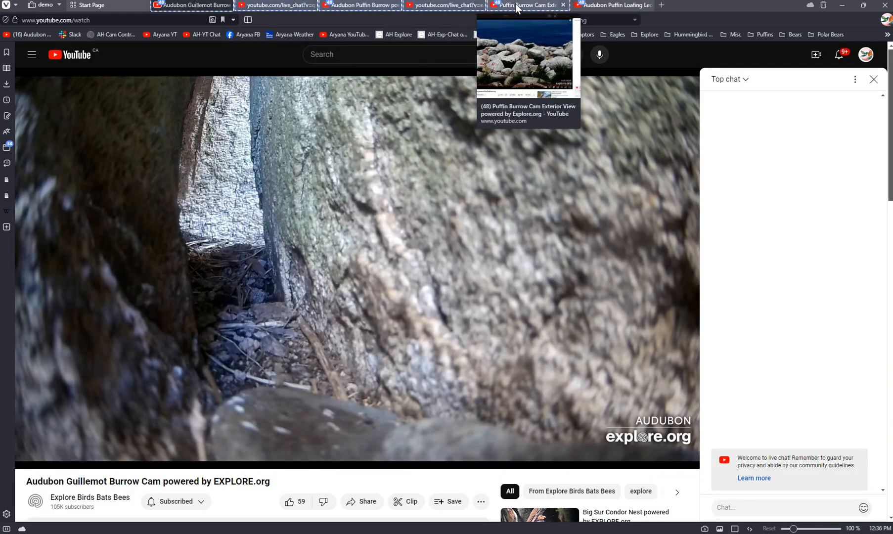
pyautogui.rightClick(630, 6)
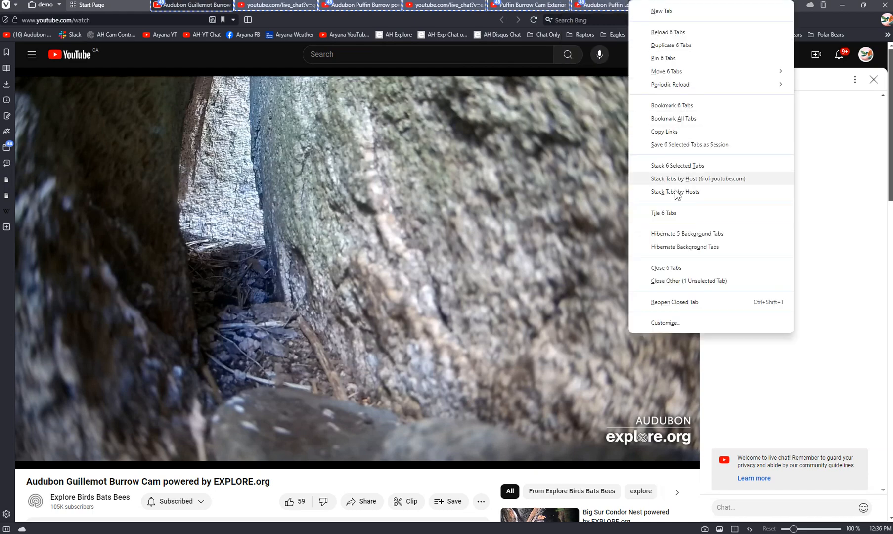
pyautogui.click(673, 215)
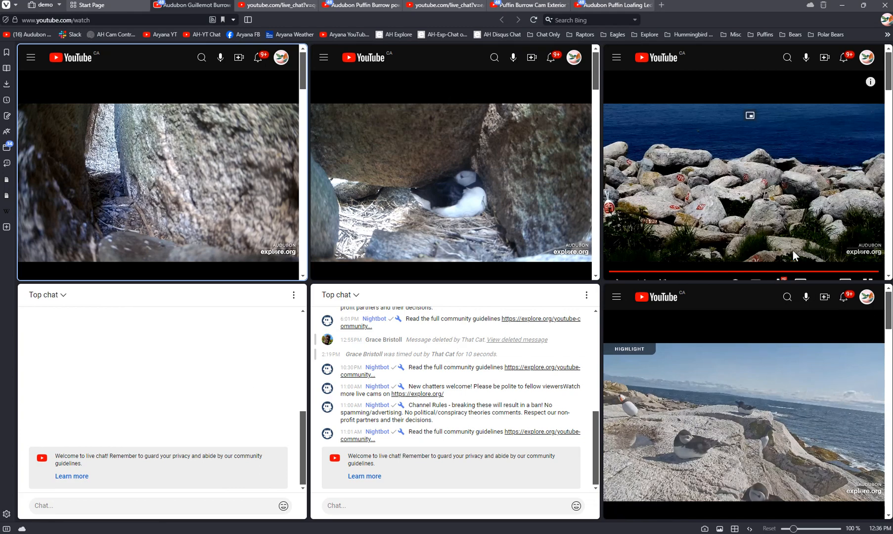
# Reload the Puffin Burrow Exterior tile and bring its page's built-in live chat into view
pyautogui.moveTo(890, 65)
pyautogui.mouseDown()
pyautogui.moveTo(890, 96)
pyautogui.moveTo(890, 80)
pyautogui.mouseUp()
pyautogui.scroll(-2, 743, 163)
pyautogui.scroll(4, 743, 163)
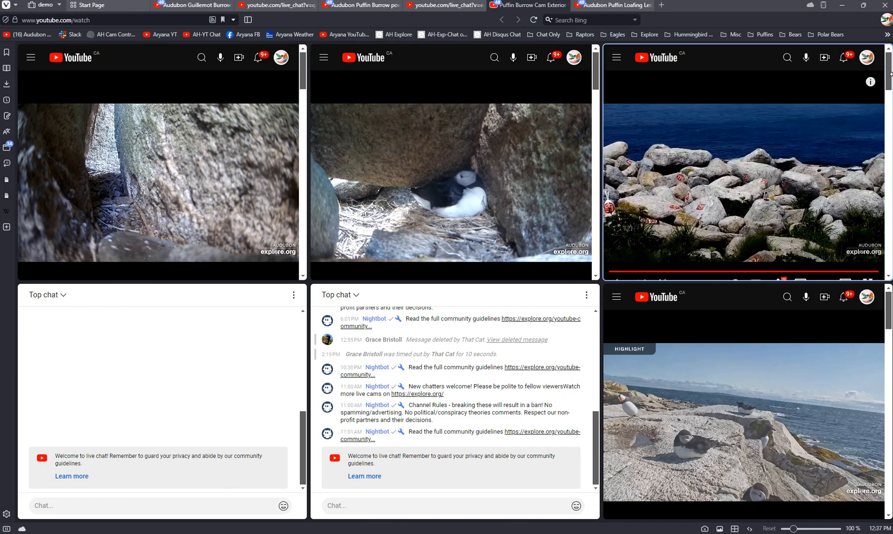
pyautogui.scroll(-3, 889, 81)
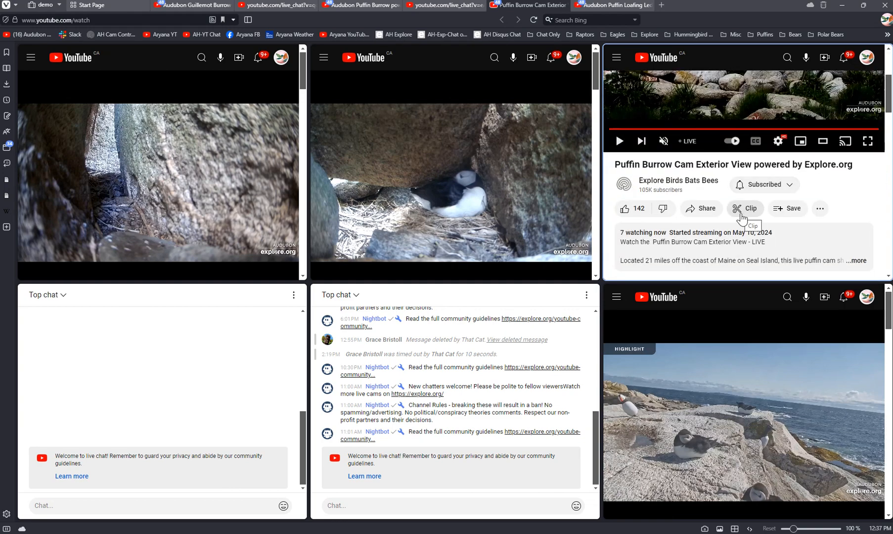
pyautogui.click(740, 217)
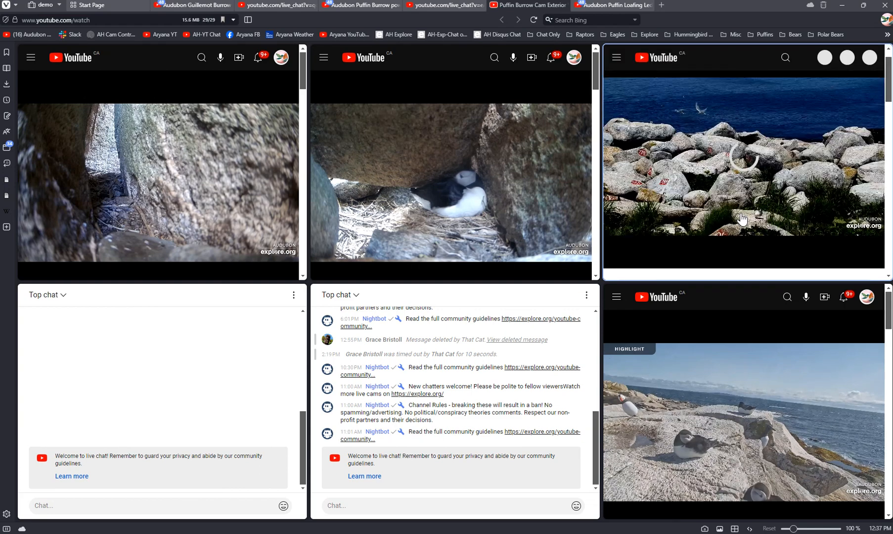
pyautogui.scroll(-5, 740, 218)
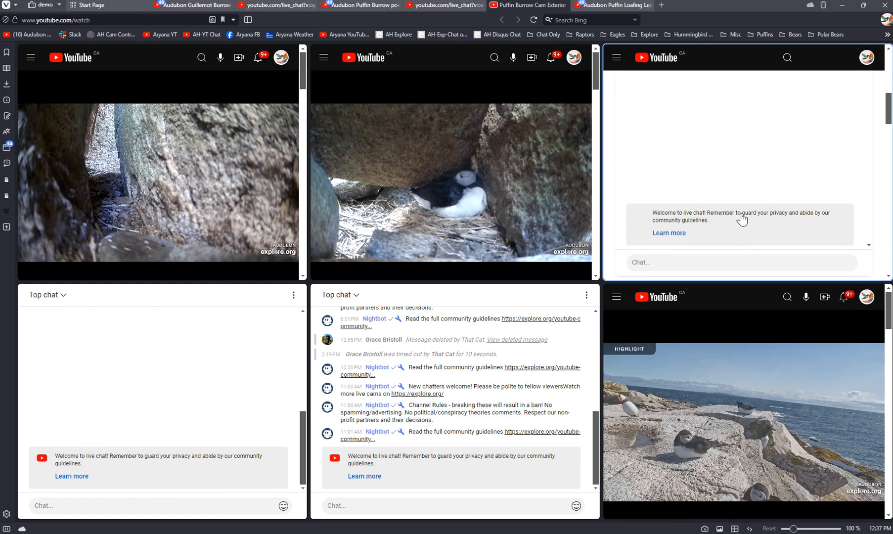
pyautogui.scroll(-1, 741, 218)
pyautogui.scroll(-1, 888, 330)
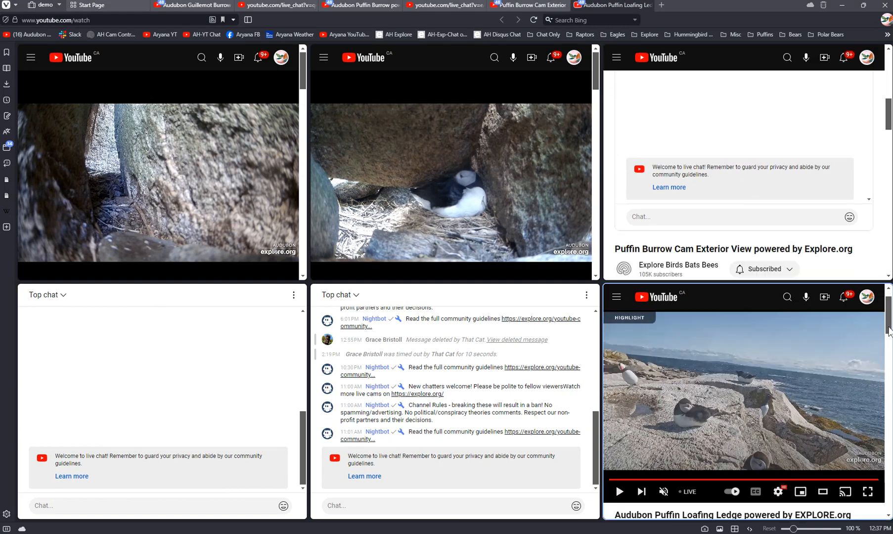
# Reload the Puffin Loafing Ledge page within its tile
pyautogui.scroll(-4, 888, 330)
pyautogui.press('F5')
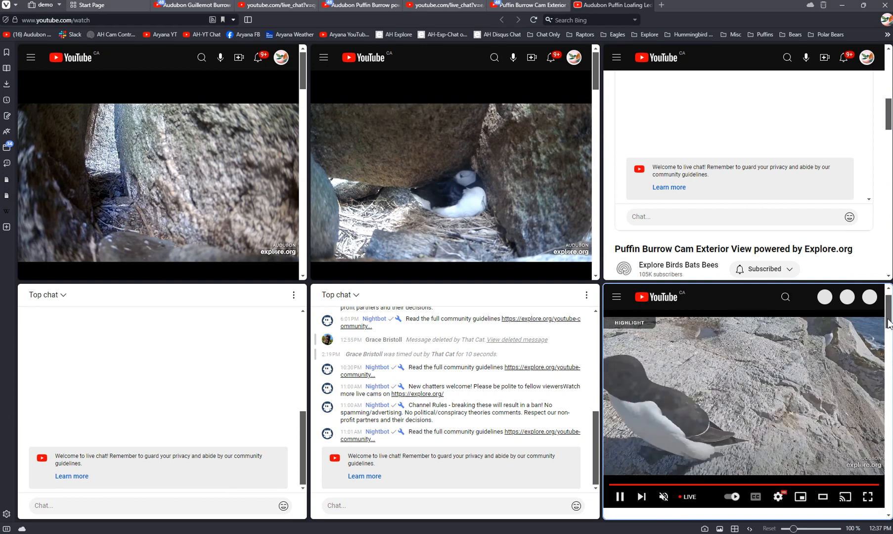
pyautogui.moveTo(890, 314)
pyautogui.mouseDown()
pyautogui.moveTo(890, 363)
pyautogui.moveTo(891, 315)
pyautogui.mouseUp()
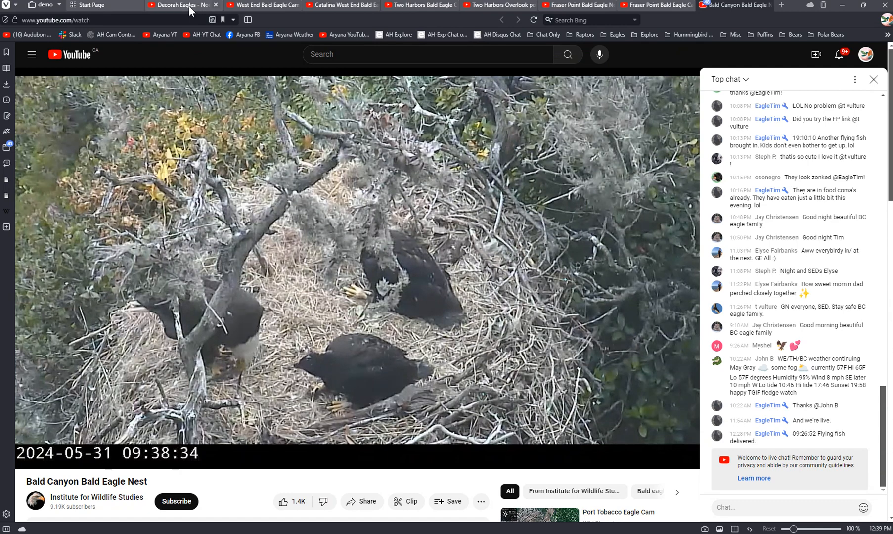
# Tile the eight eagle cam tabs, from Decorah Eagles through Bald Canyon, in one grid
pyautogui.click(190, 8)
pyautogui.moveTo(254, 6)
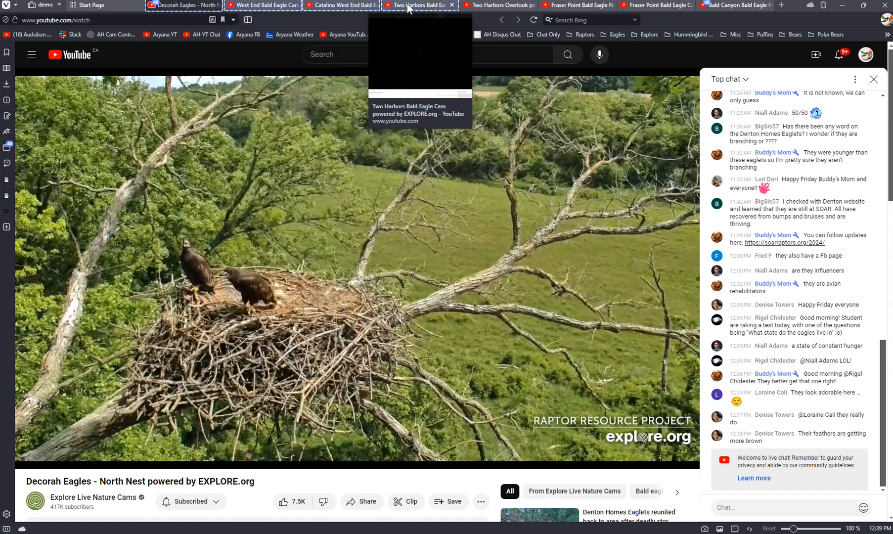
pyautogui.keyDown('shift'); pyautogui.click(516, 7); pyautogui.keyUp('shift')
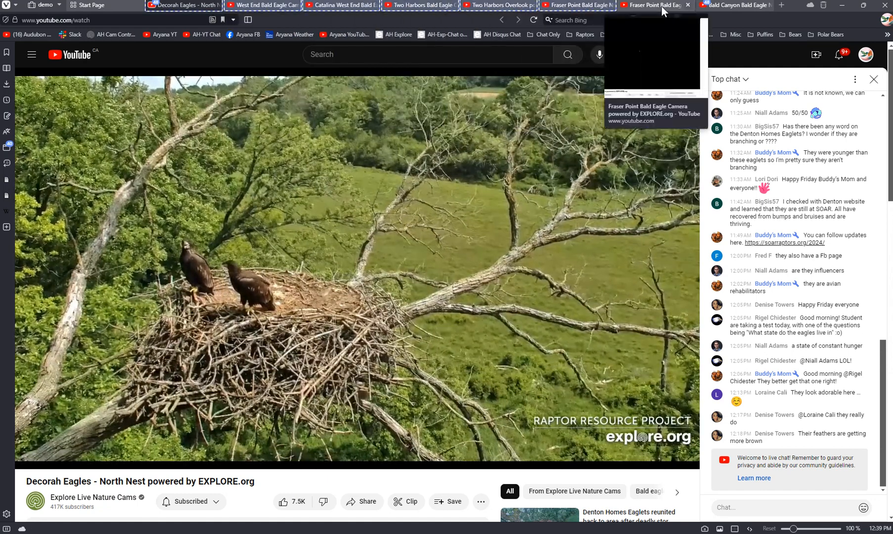
pyautogui.keyDown('shift'); pyautogui.click(734, 6); pyautogui.keyUp('shift')
pyautogui.rightClick(732, 7)
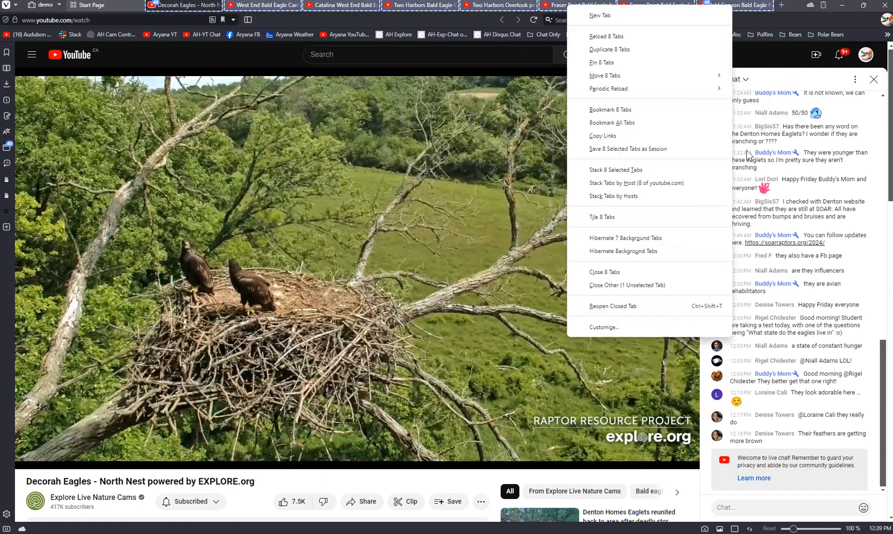
pyautogui.click(617, 217)
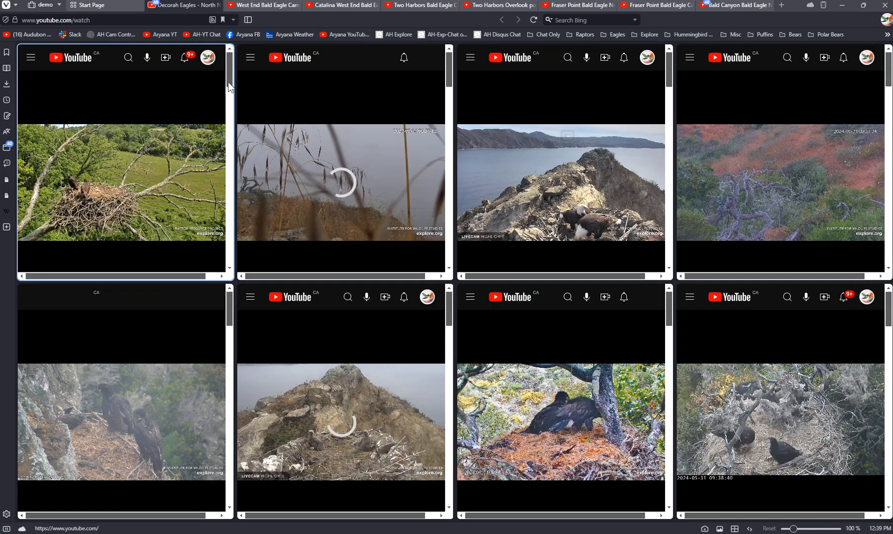
# Reload the Decorah Eagles tile and adjust its page so the nest video is fully in view
pyautogui.moveTo(229, 74)
pyautogui.mouseDown()
pyautogui.moveTo(229, 107)
pyautogui.moveTo(230, 62)
pyautogui.mouseUp()
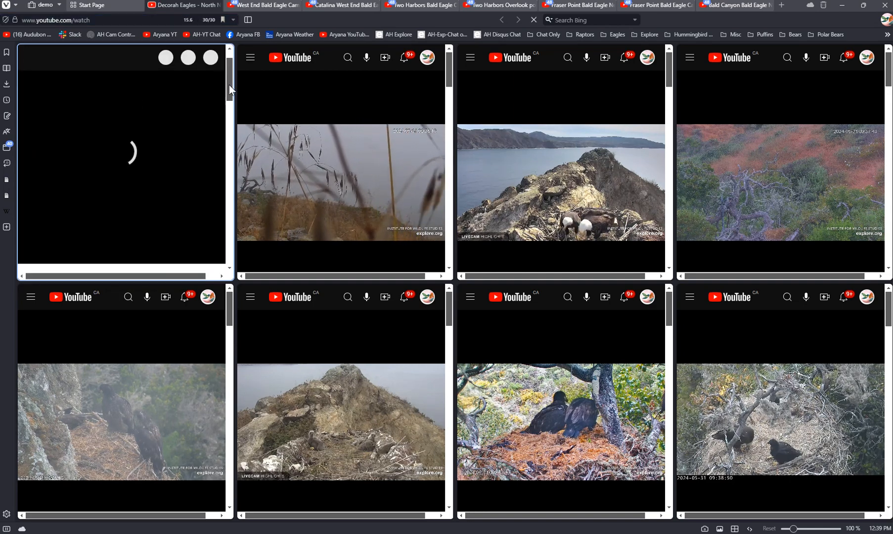
pyautogui.moveTo(231, 83)
pyautogui.mouseDown()
pyautogui.moveTo(232, 146)
pyautogui.moveTo(231, 73)
pyautogui.mouseUp()
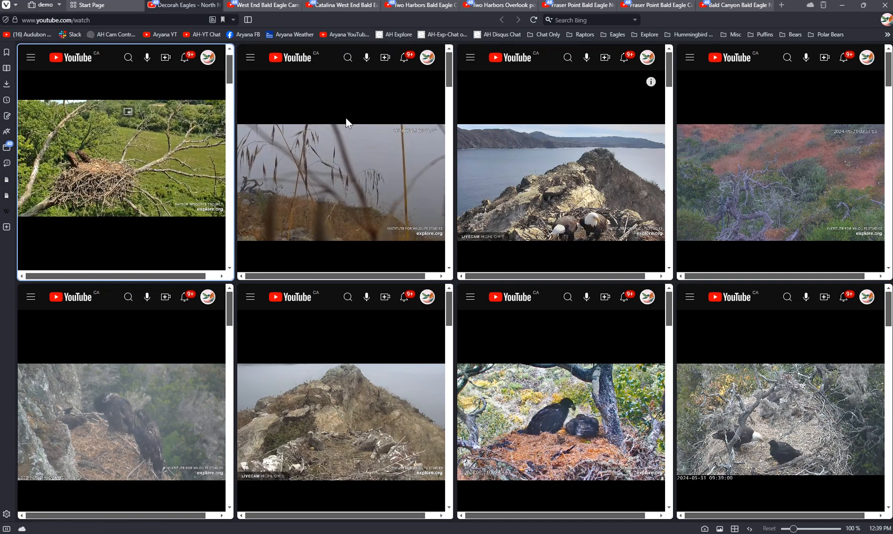
# View the tiled cams in the Falcons workspace and return to the demo workspace
pyautogui.click(41, 6)
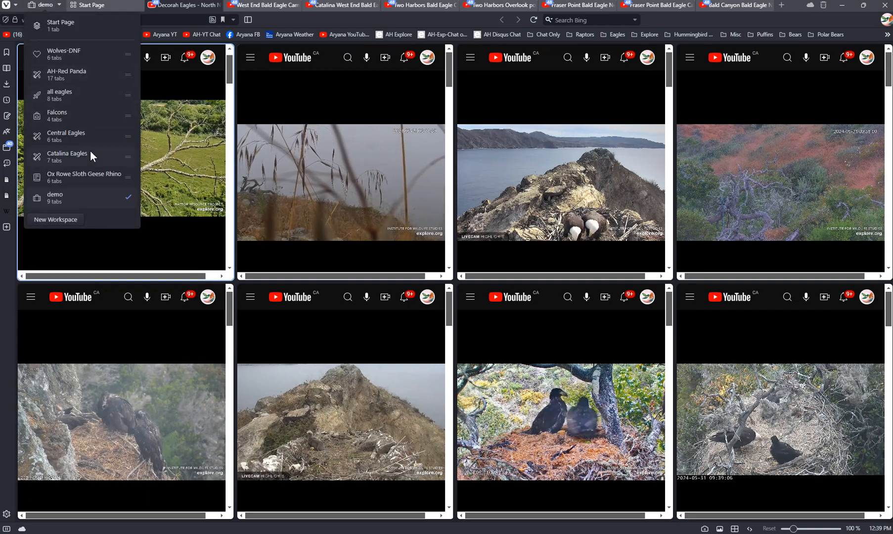
pyautogui.click(71, 115)
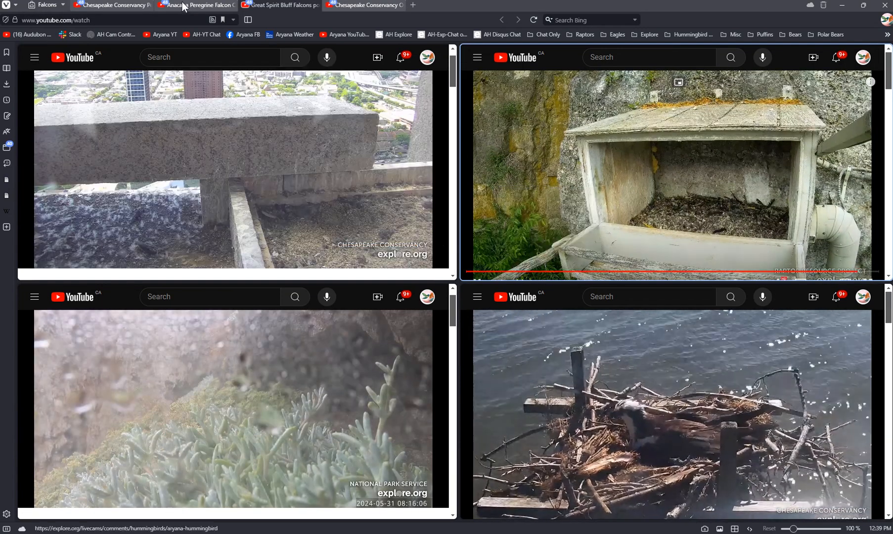
pyautogui.click(45, 5)
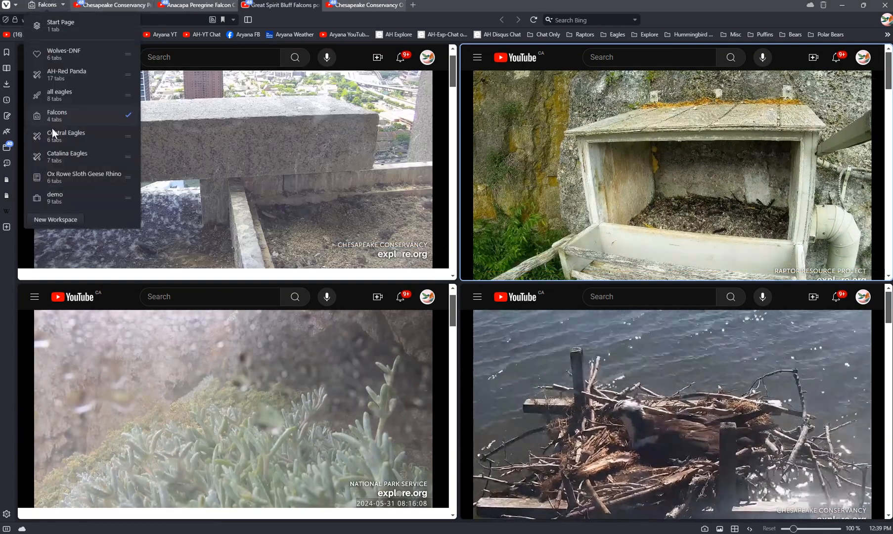
pyautogui.click(62, 198)
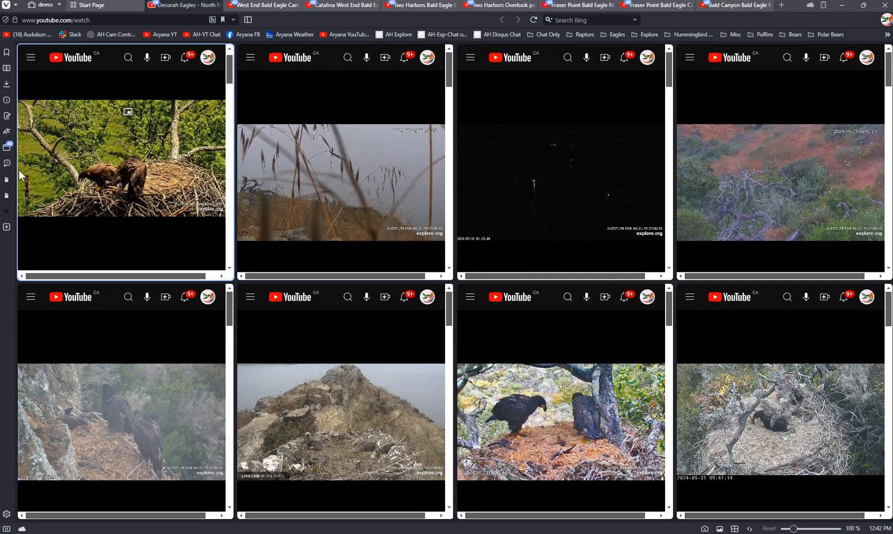
# Open the list of saved workspaces
pyautogui.click(45, 6)
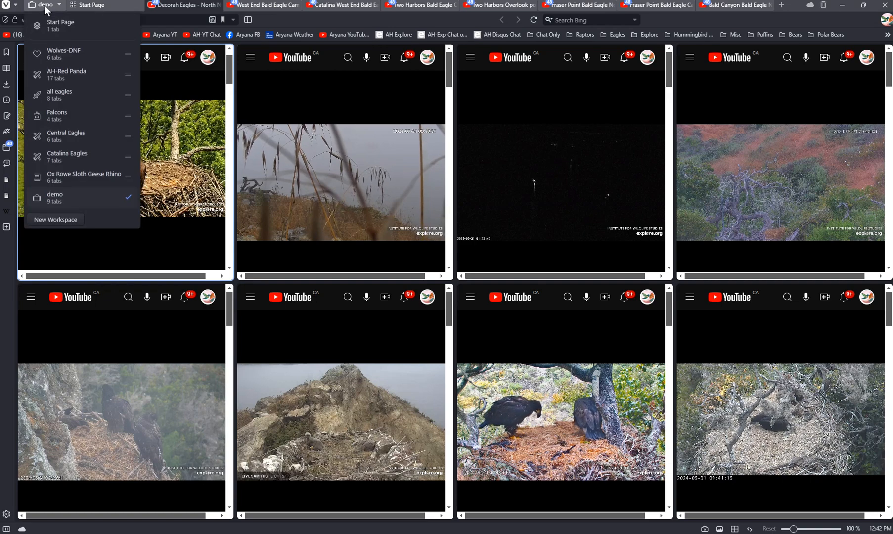